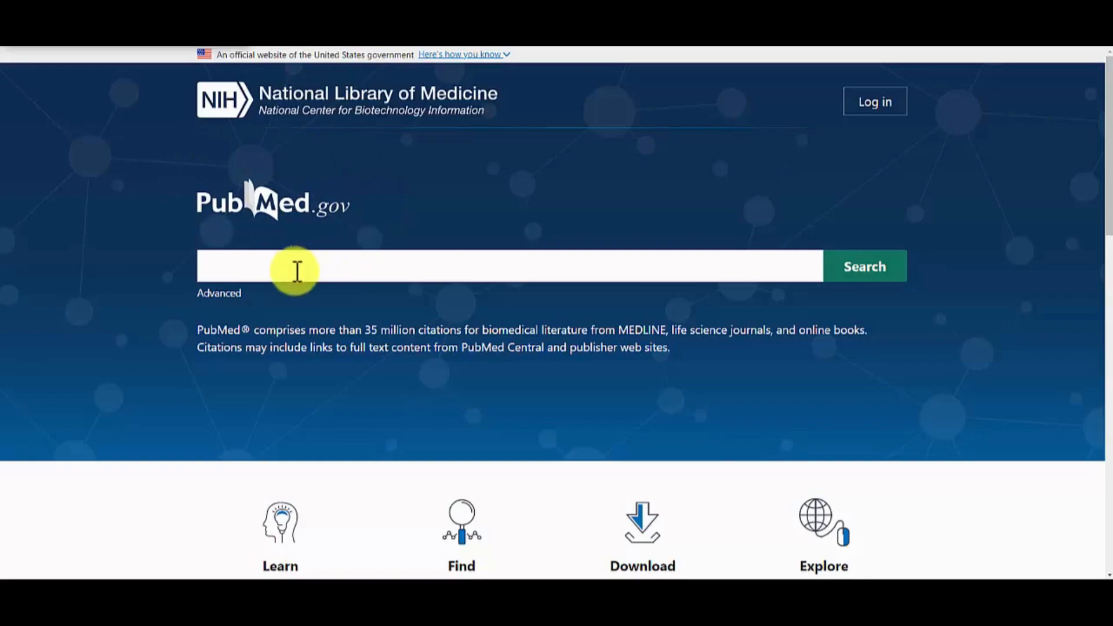
- Search PubMed for "nepeta cataria"
left_click(263, 267)
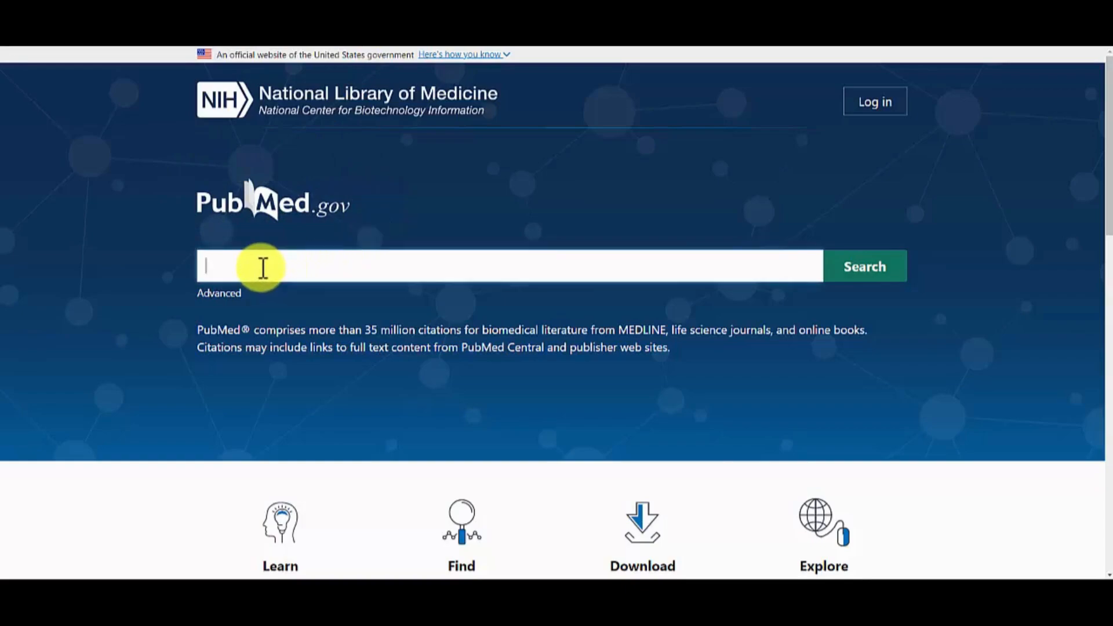
type("Nepeta cataria")
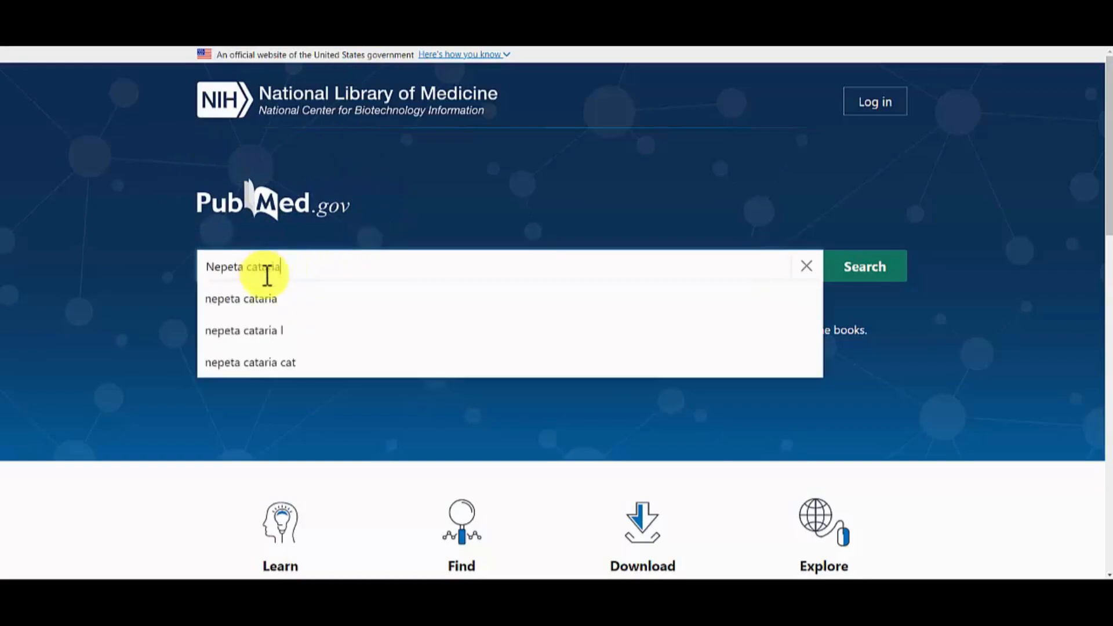
left_click(265, 301)
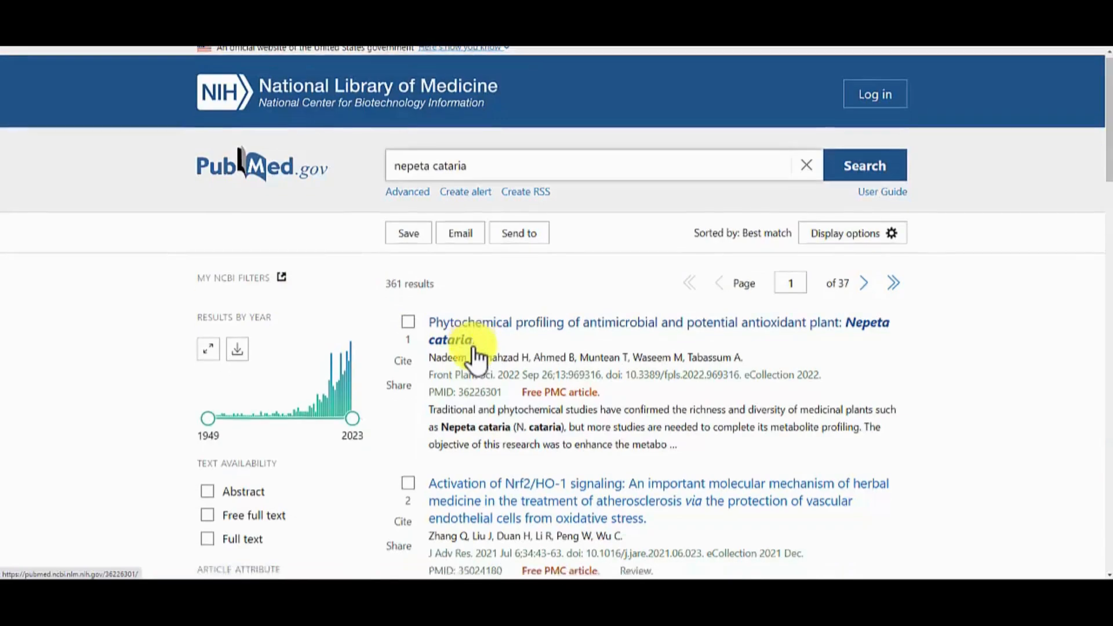
- Select the first three articles in the PubMed results for export
scroll(475, 357, "down", 4)
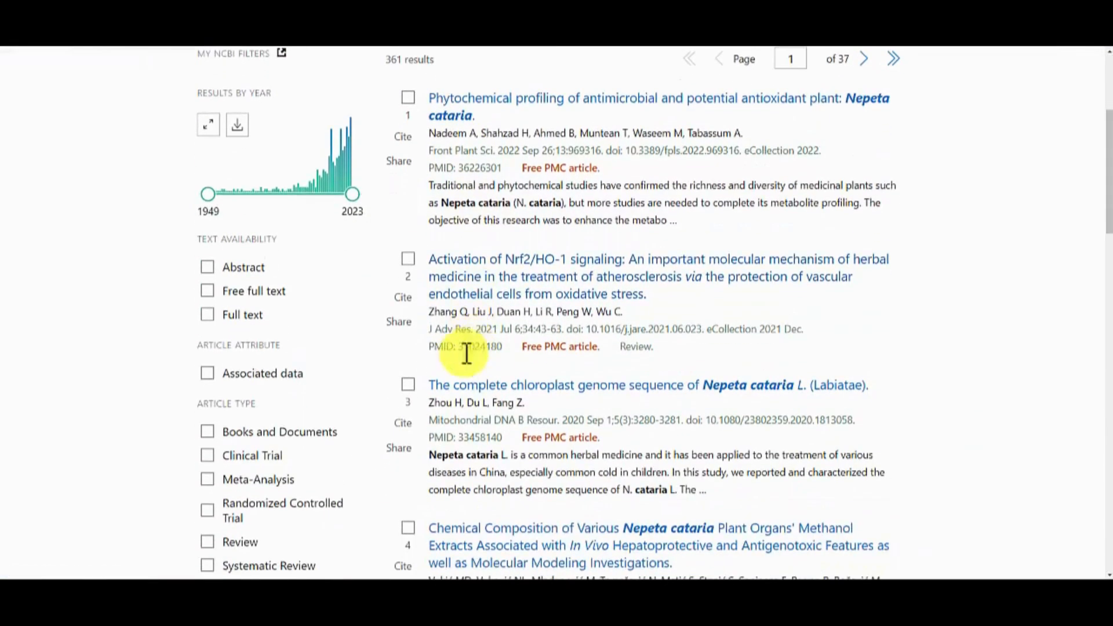
left_click(408, 386)
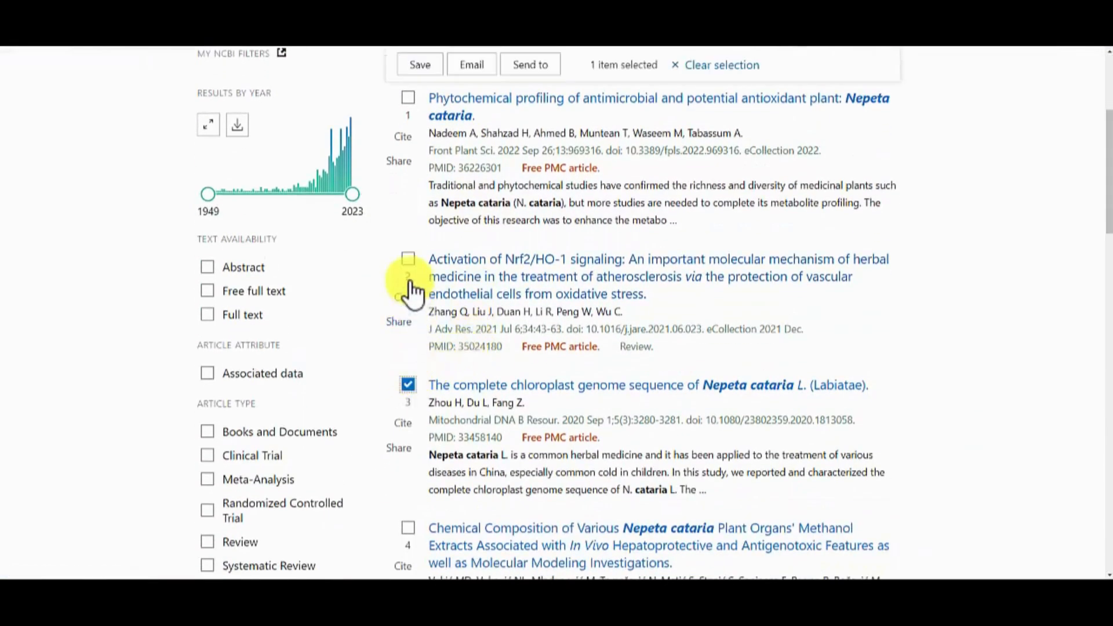
left_click(408, 260)
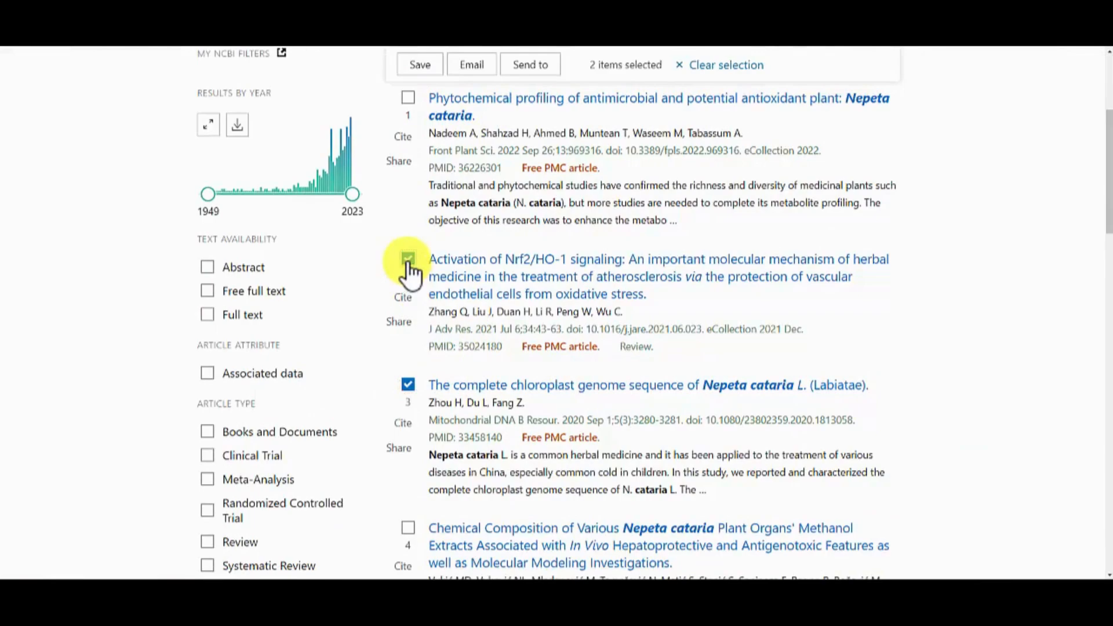
left_click(408, 99)
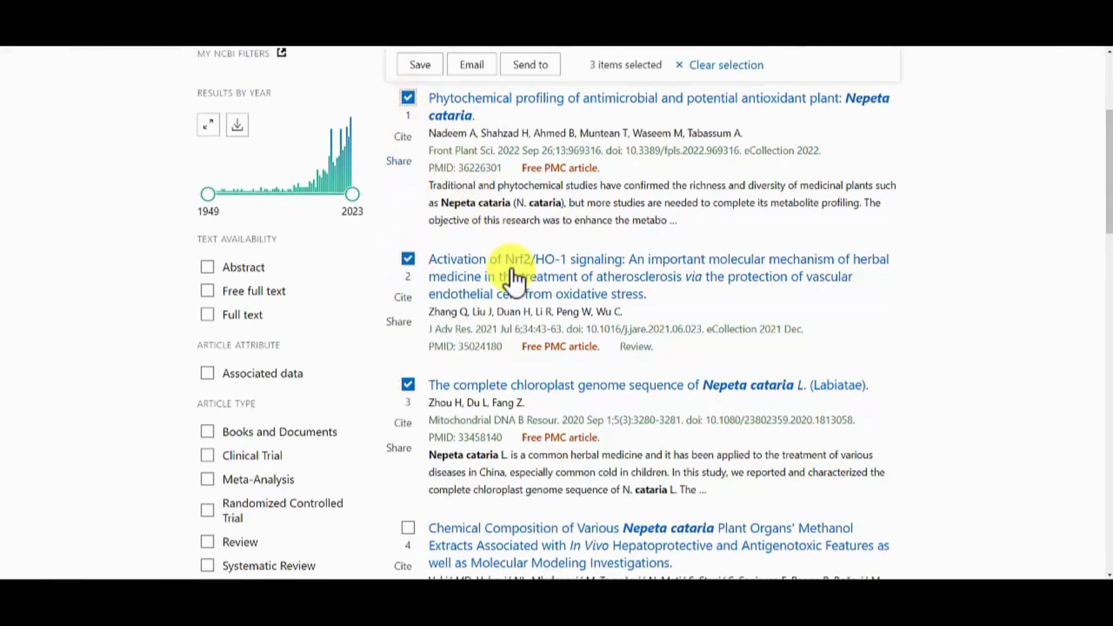
scroll(511, 280, "up", 5)
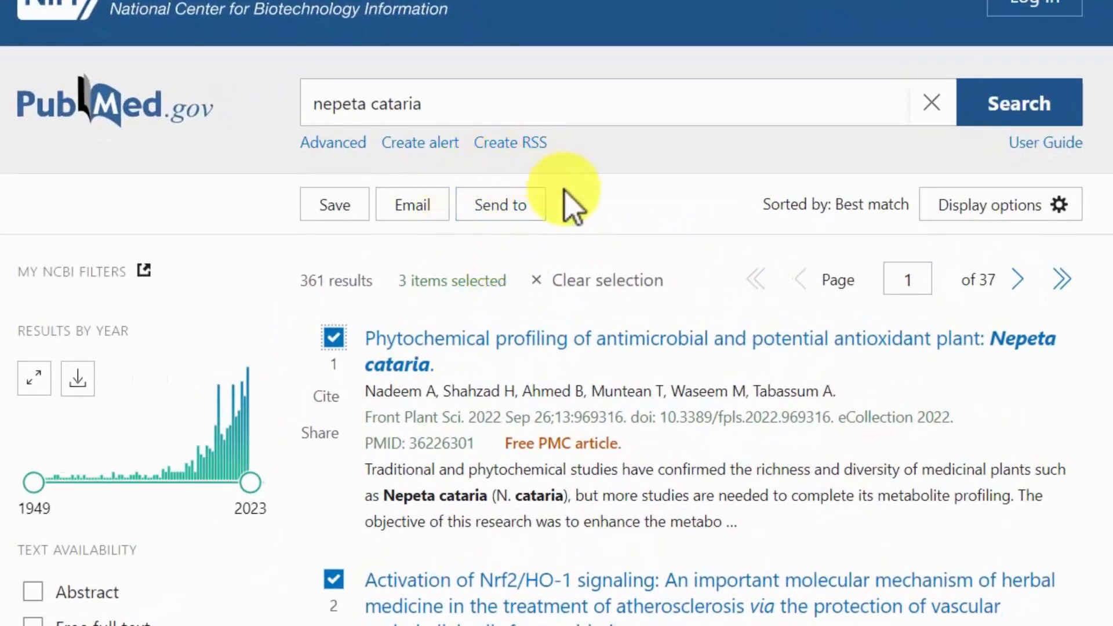
- Send the three selected citations to a citation manager file and open the downloaded .nbib file
left_click(491, 214)
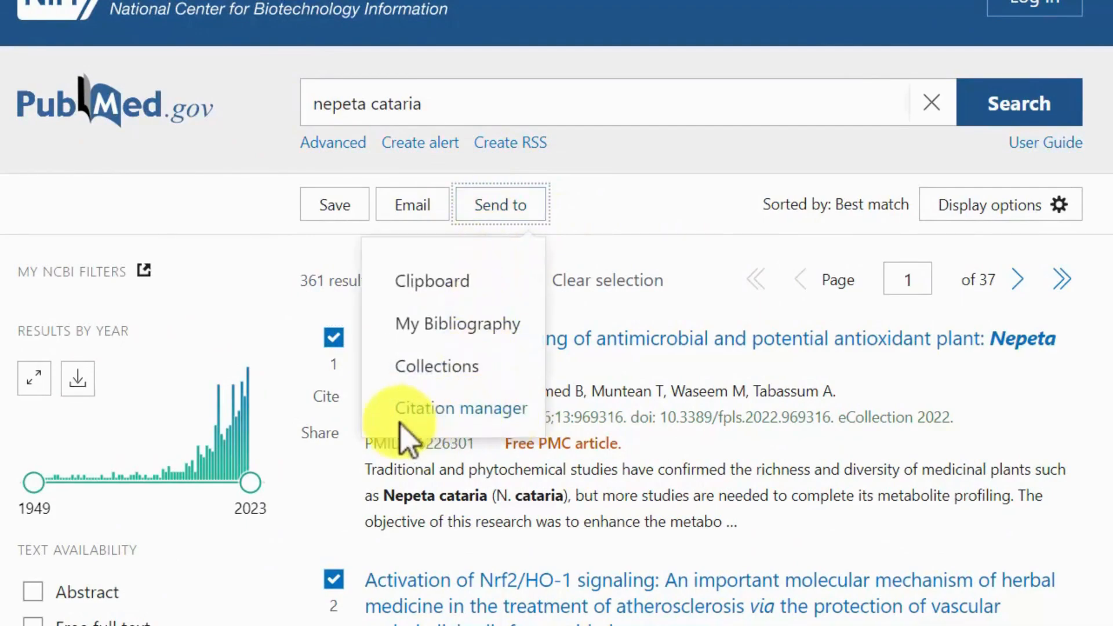
left_click(472, 412)
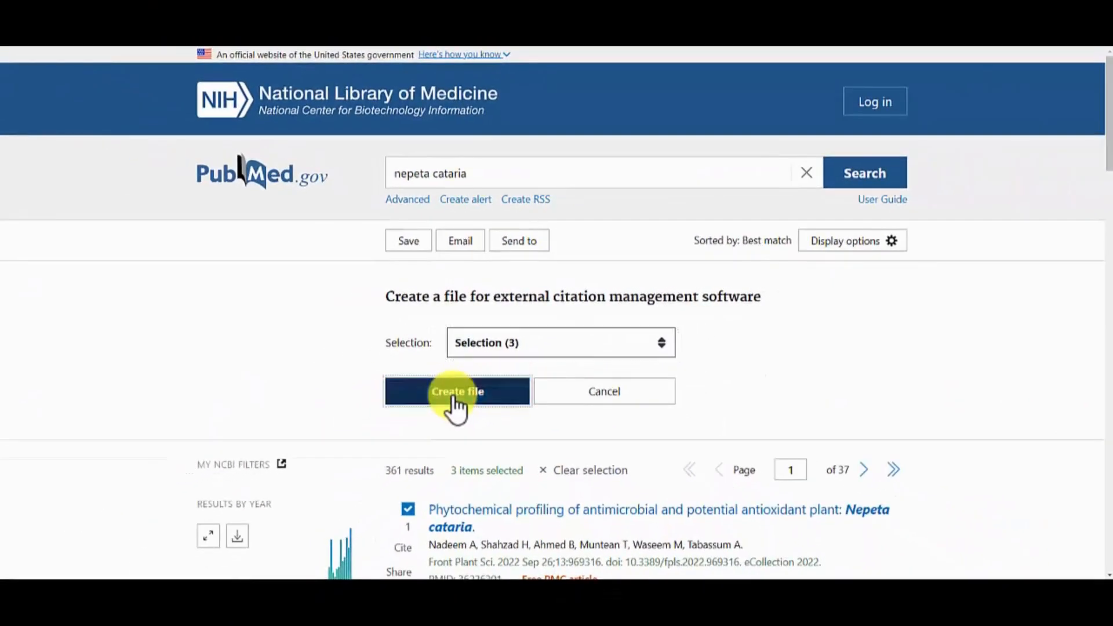
left_click(396, 431)
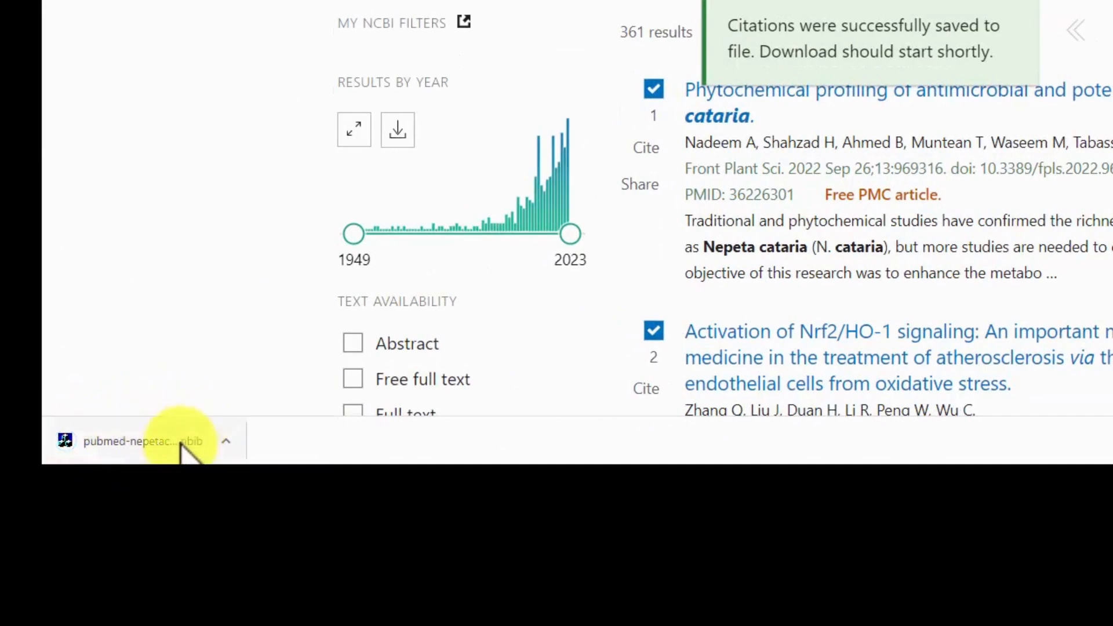
left_click(185, 451)
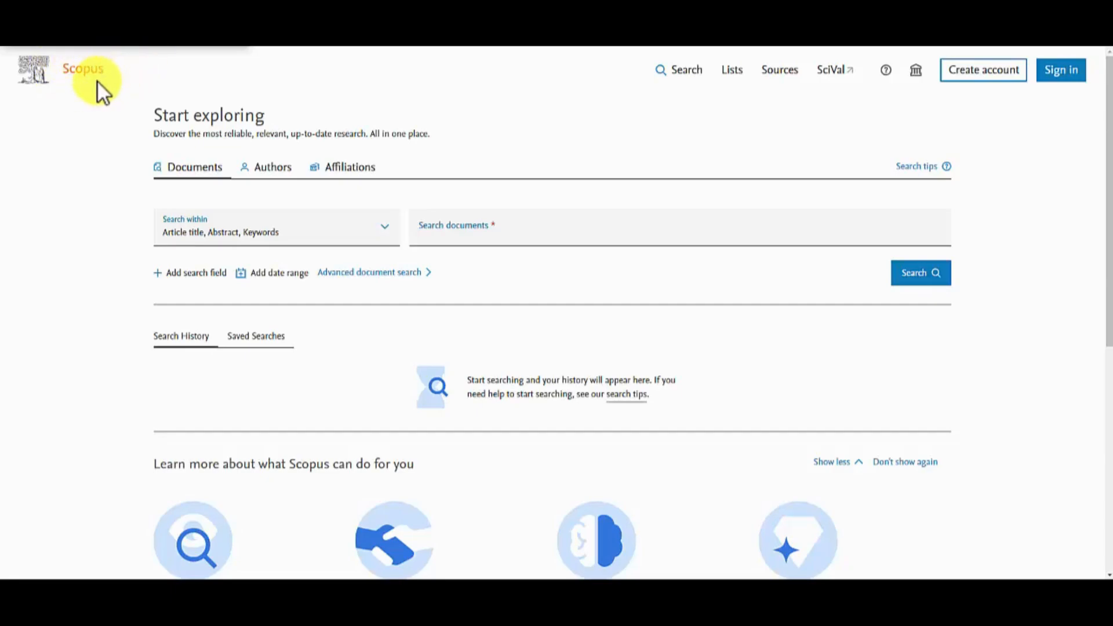
- In Scopus, search article titles, abstracts and keywords for "Nepeta cataria"
left_click(424, 235)
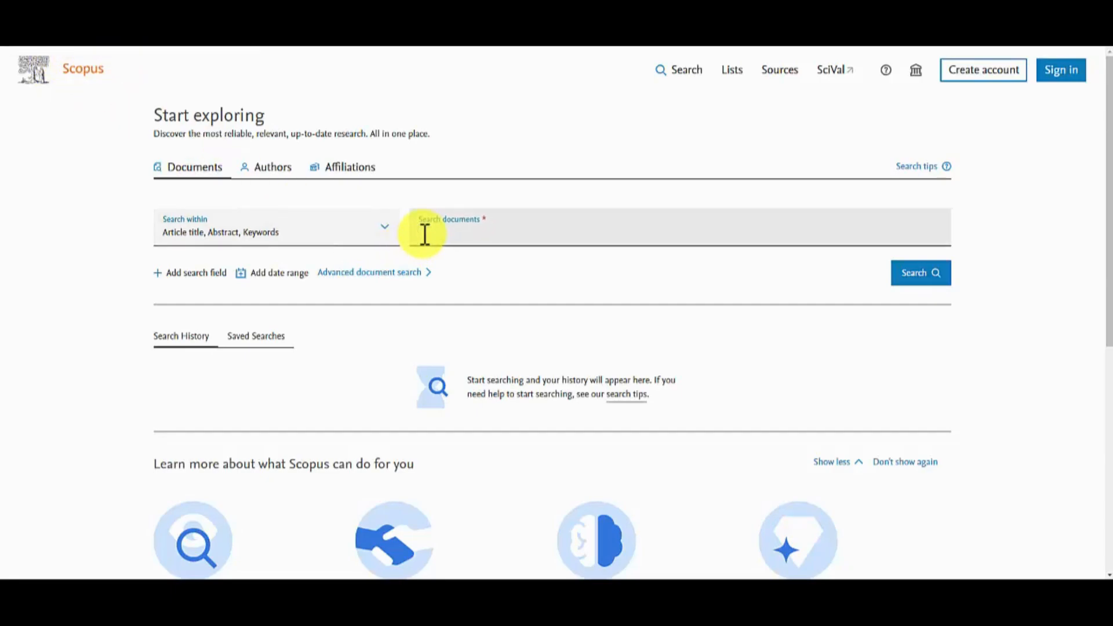
type("Nepeta cataria")
left_click(912, 280)
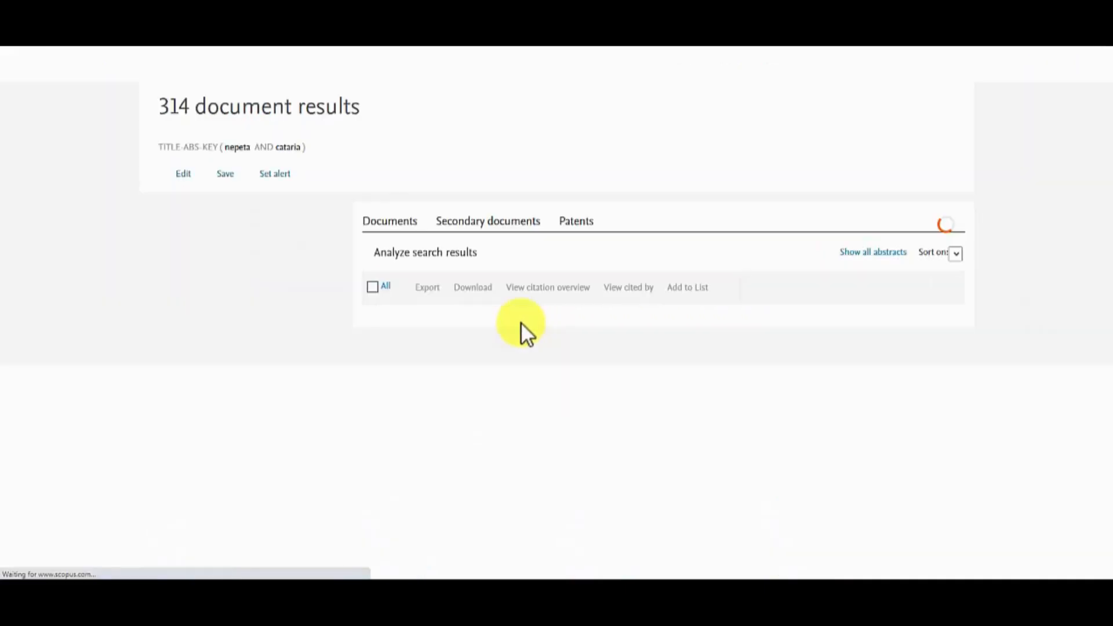
- Select documents 1, 2 and 4 in the Scopus results
left_click(400, 414)
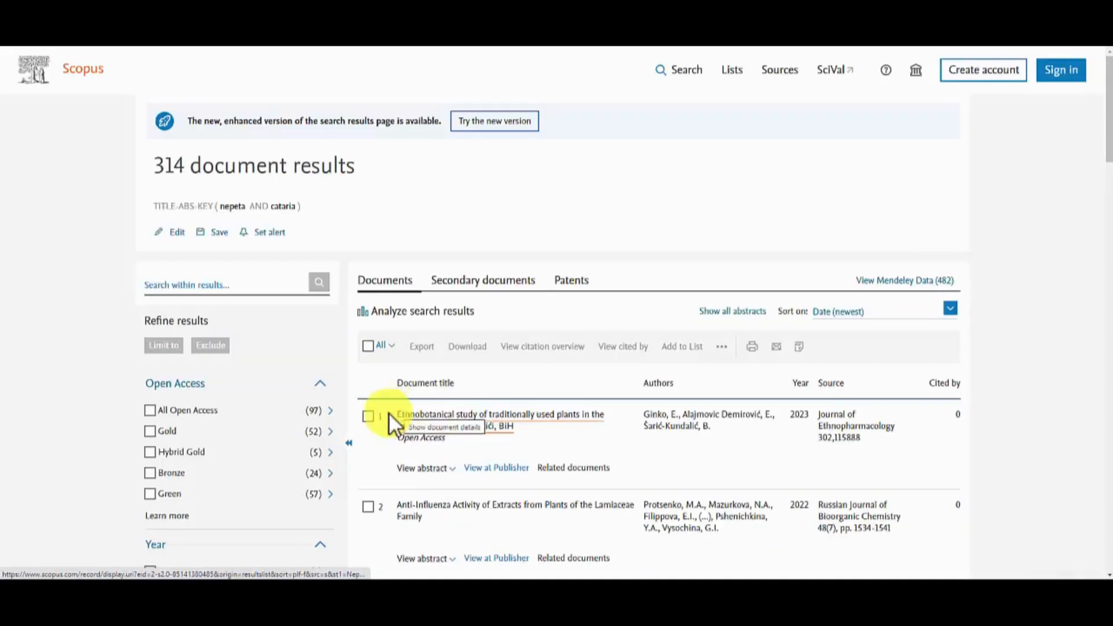
left_click(368, 417)
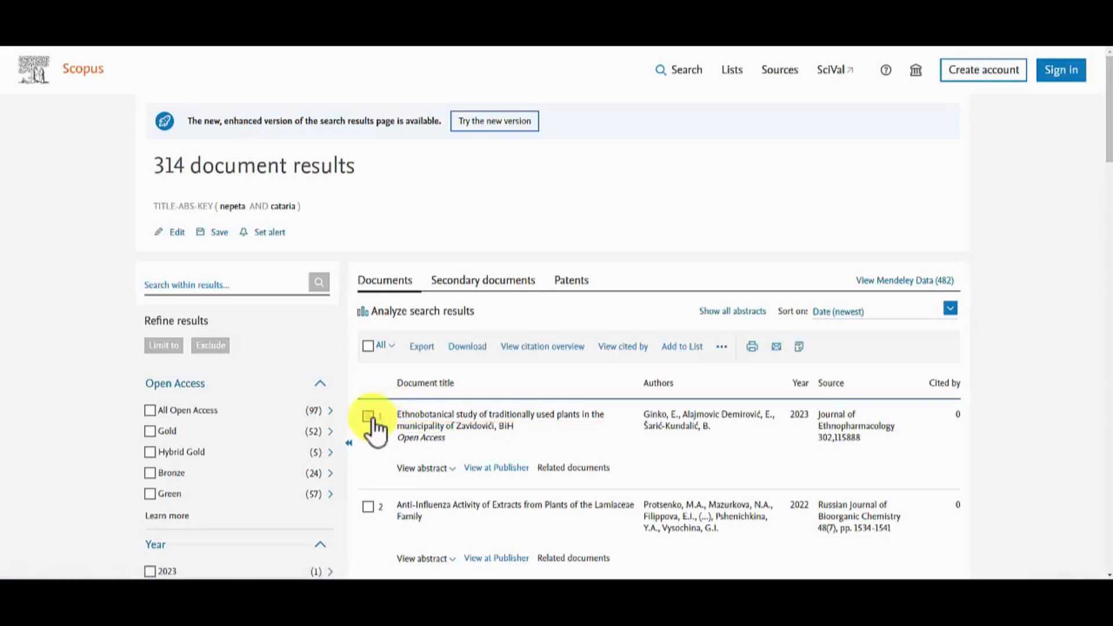
left_click(368, 510)
scroll(417, 479, "down", 3)
left_click(368, 513)
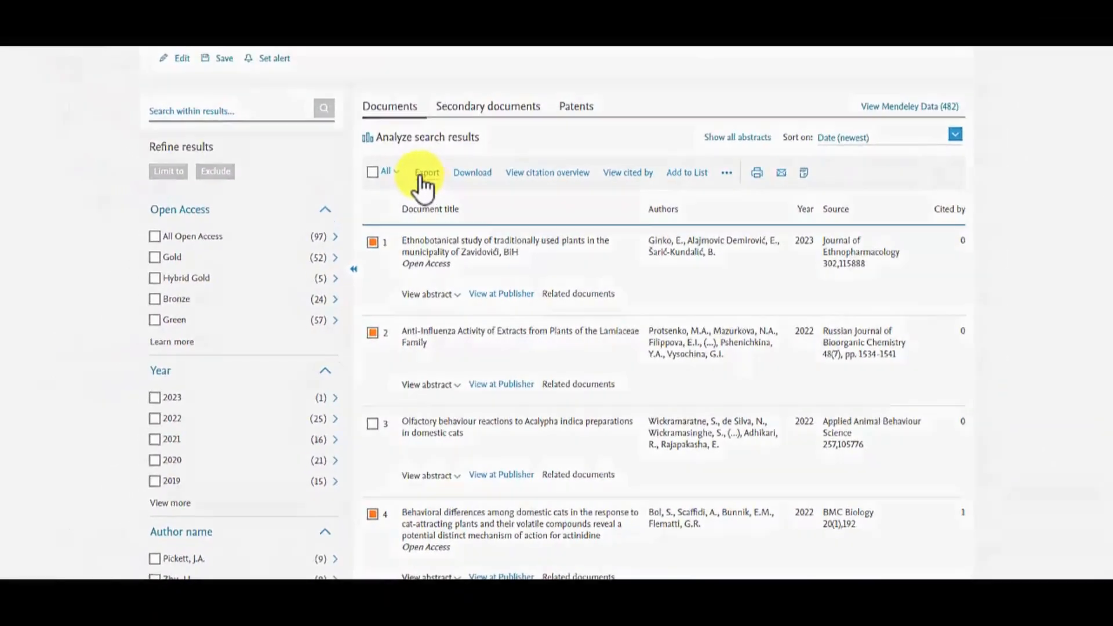
- Export the selected Scopus documents in RIS format and open the downloaded .ris file
left_click(456, 124)
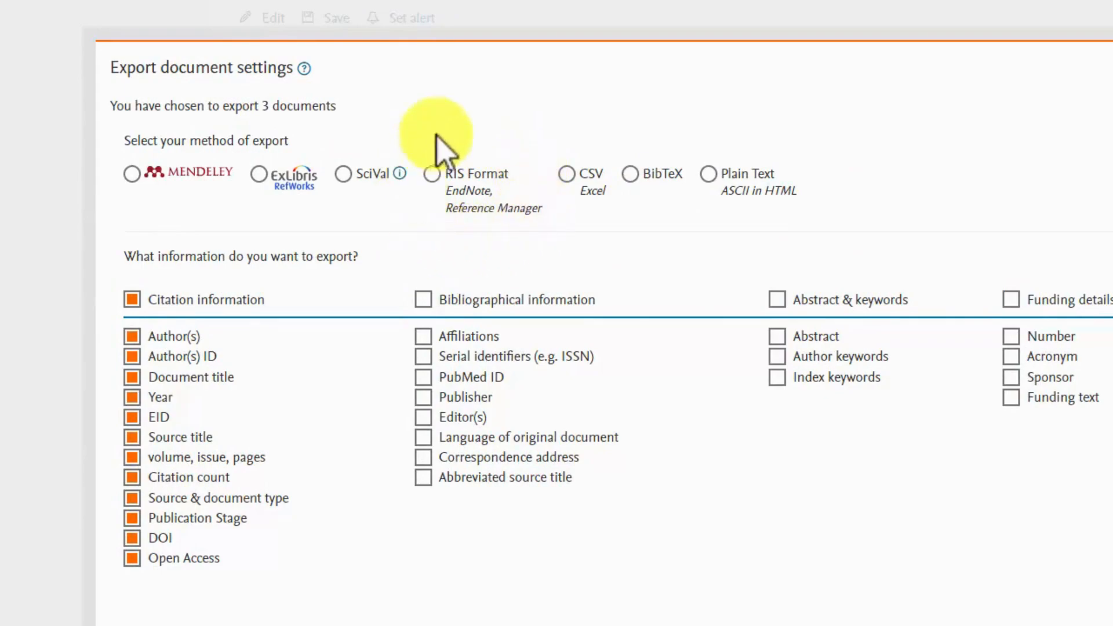
left_click(433, 175)
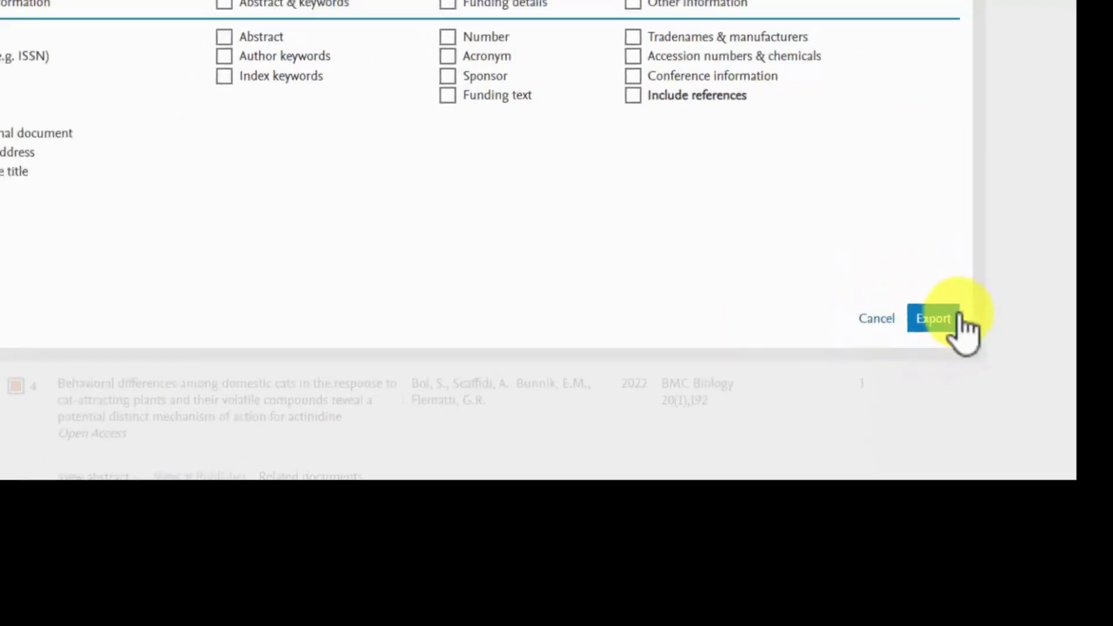
left_click(922, 296)
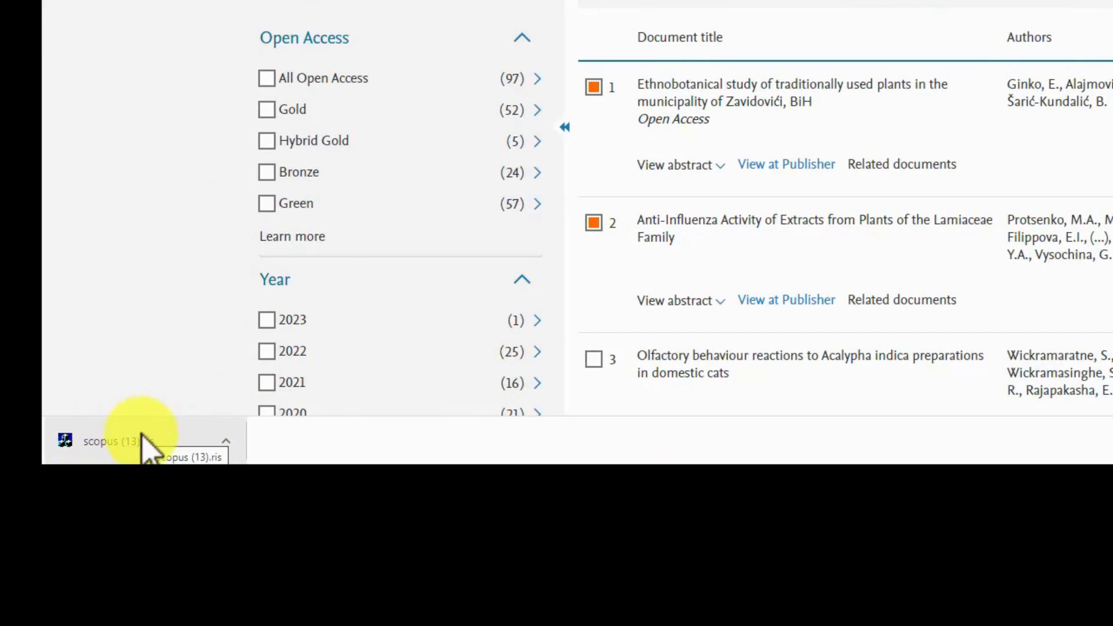
left_click(110, 447)
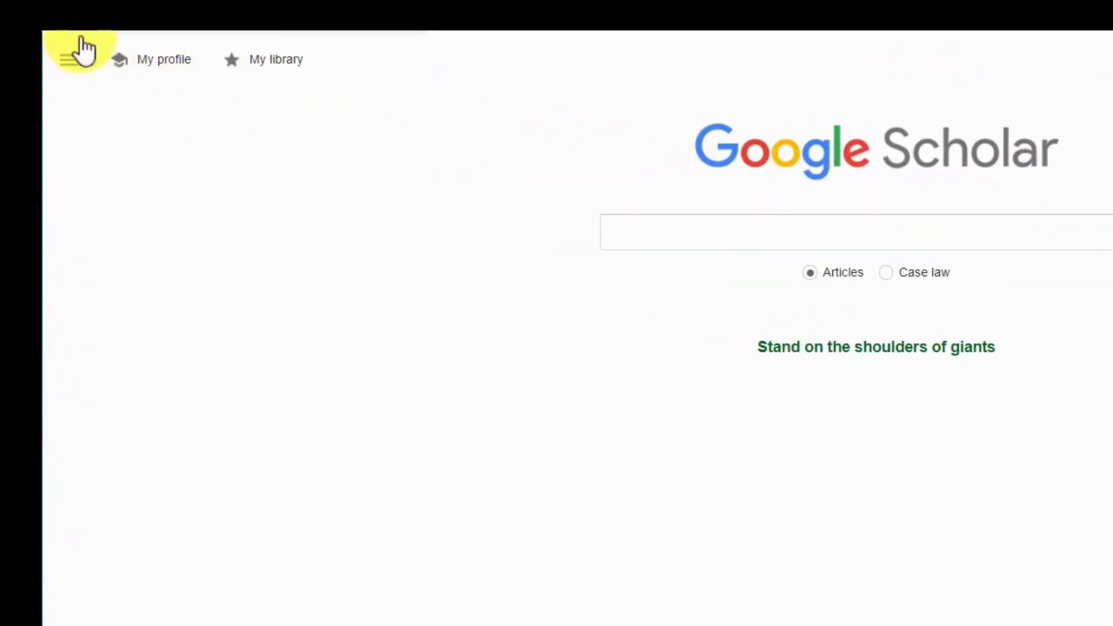
- In Google Scholar's settings, make the bibliography manager show links to import citations into EndNote, and save
left_click(68, 65)
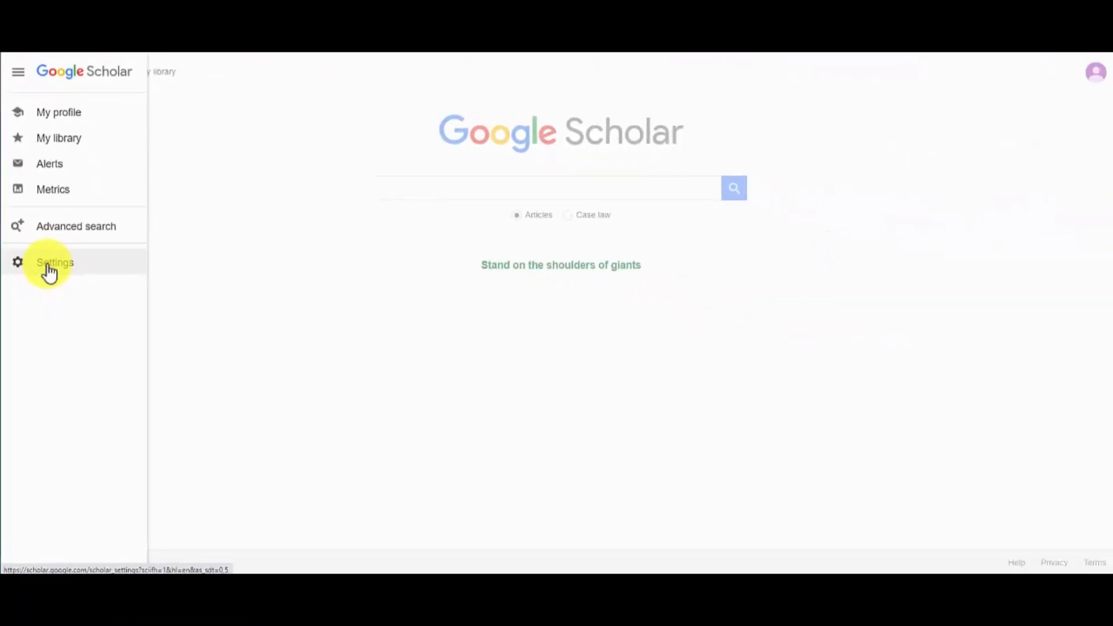
left_click(49, 267)
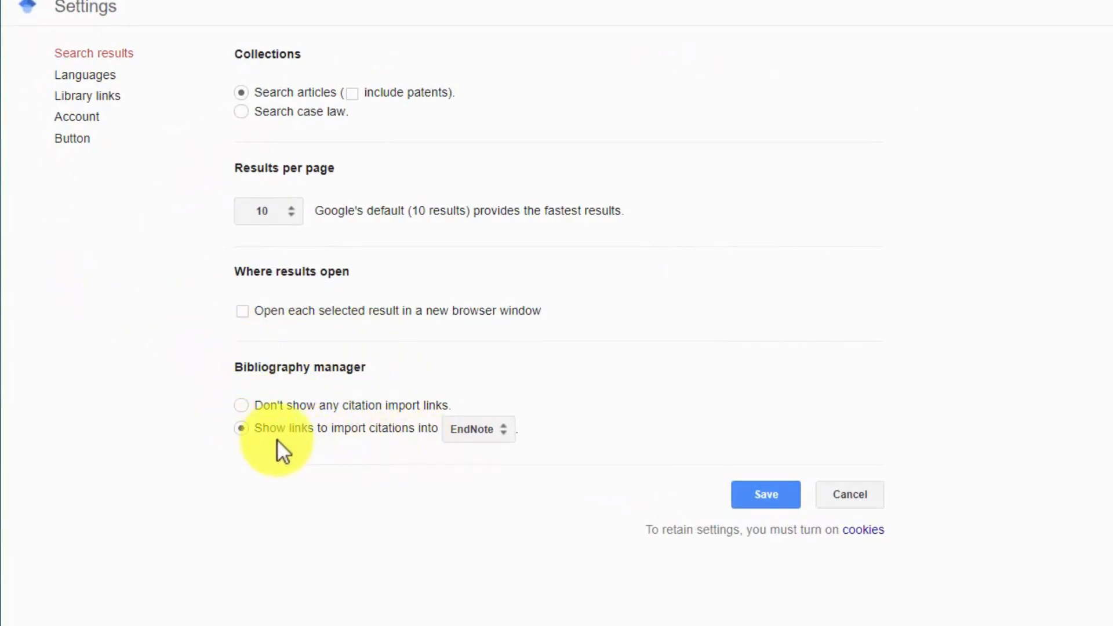
left_click(473, 436)
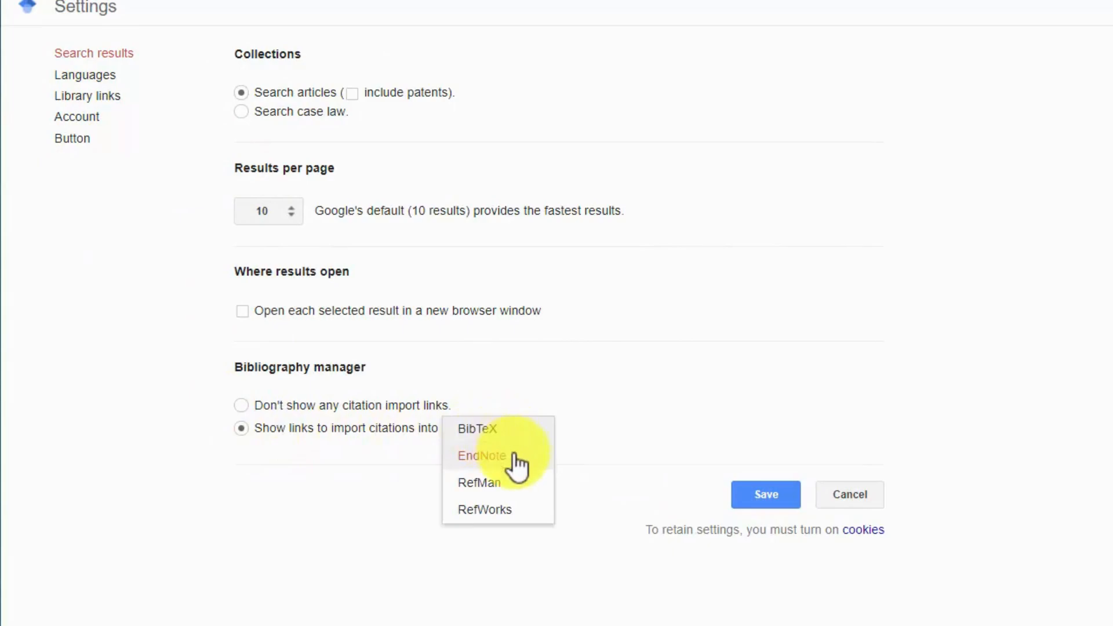
left_click(477, 457)
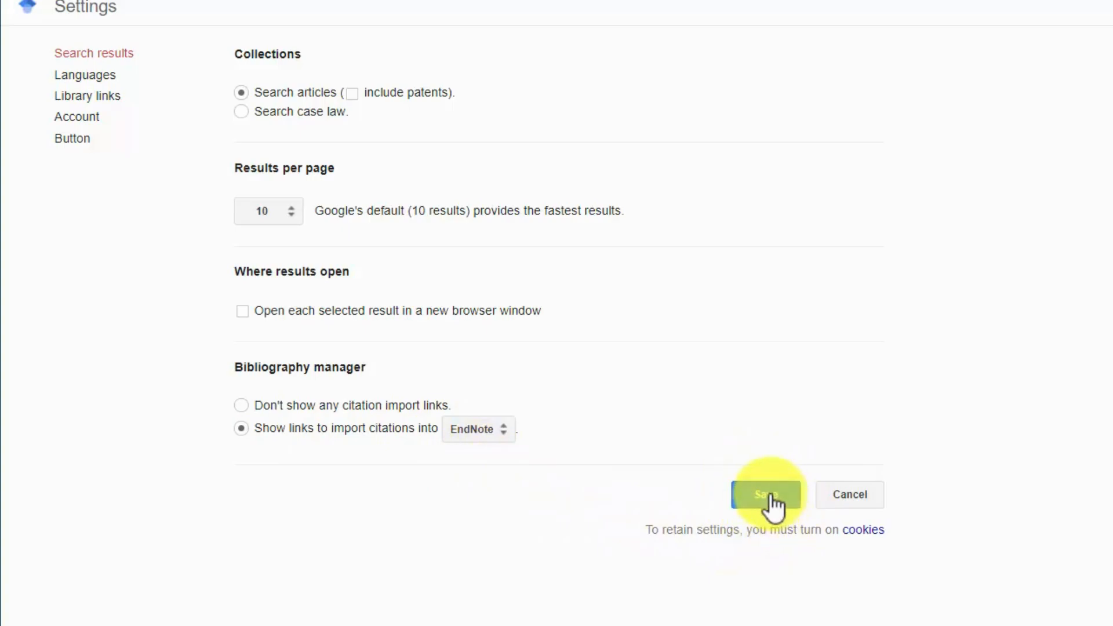
left_click(771, 499)
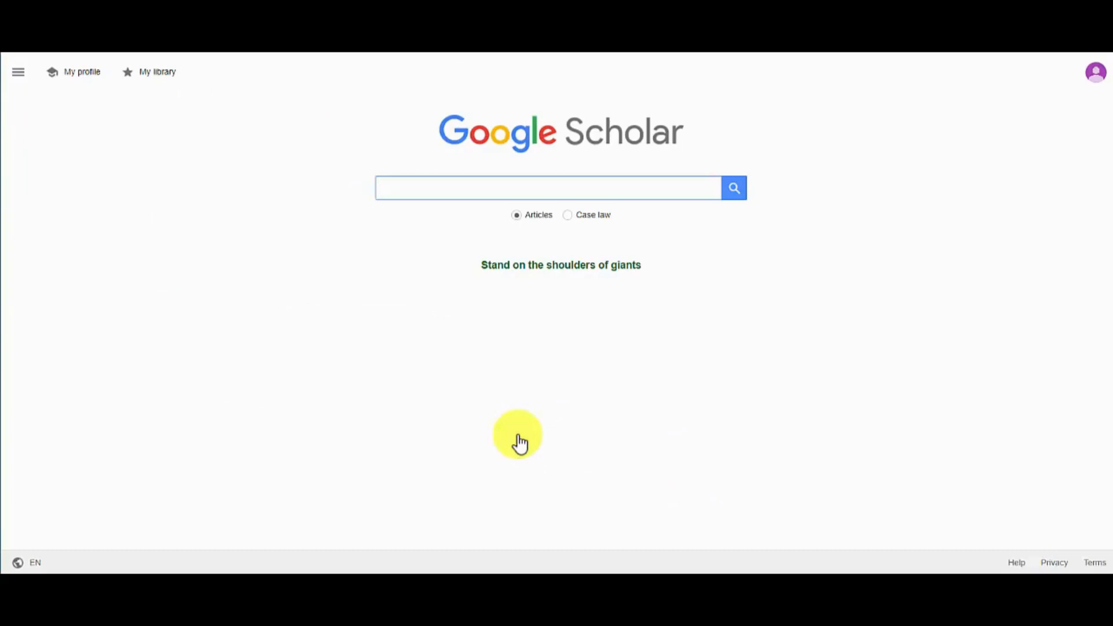
- Search Google Scholar for "Nepeta cataria"
type("Nepeta cataria")
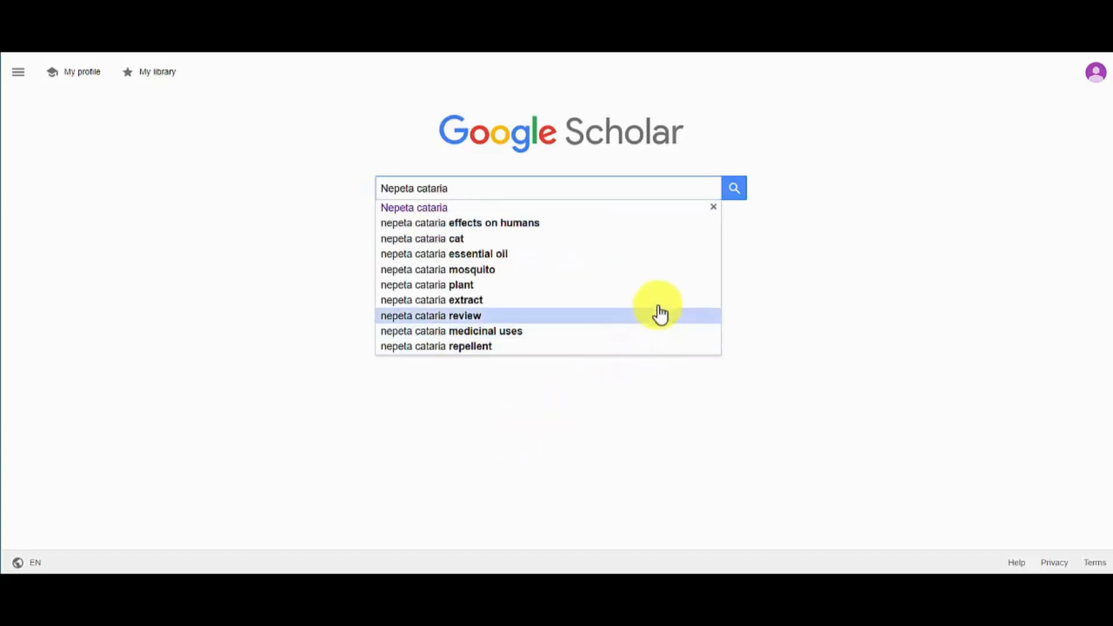
left_click(732, 193)
left_click(731, 190)
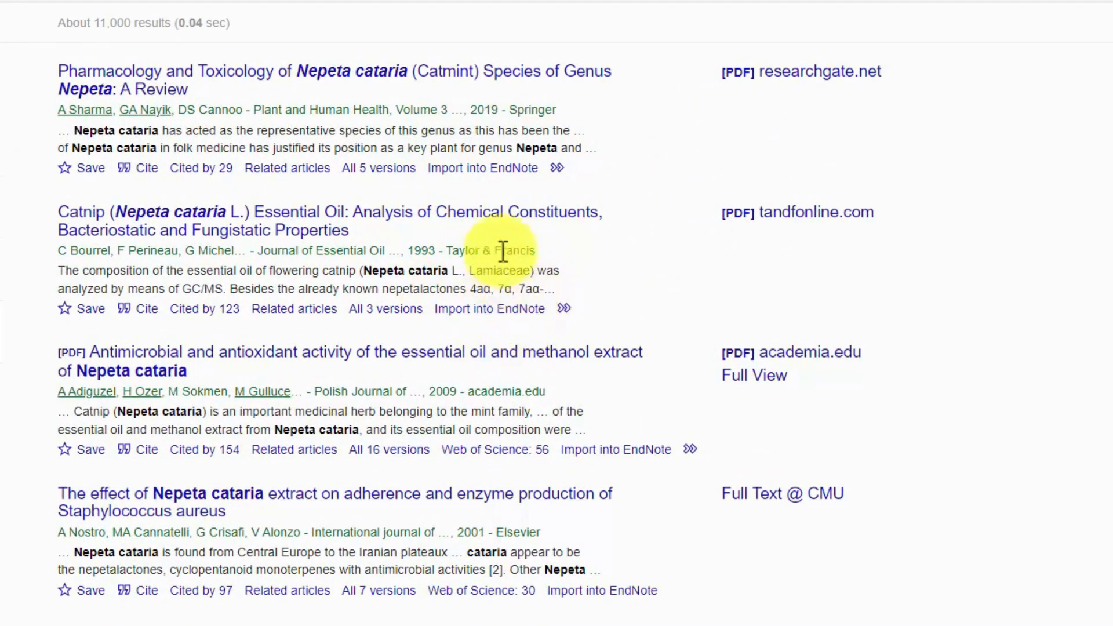
- Import the first result, the pharmacology and toxicology review of Nepeta cataria, into EndNote using its downloaded .enw file
left_click(500, 168)
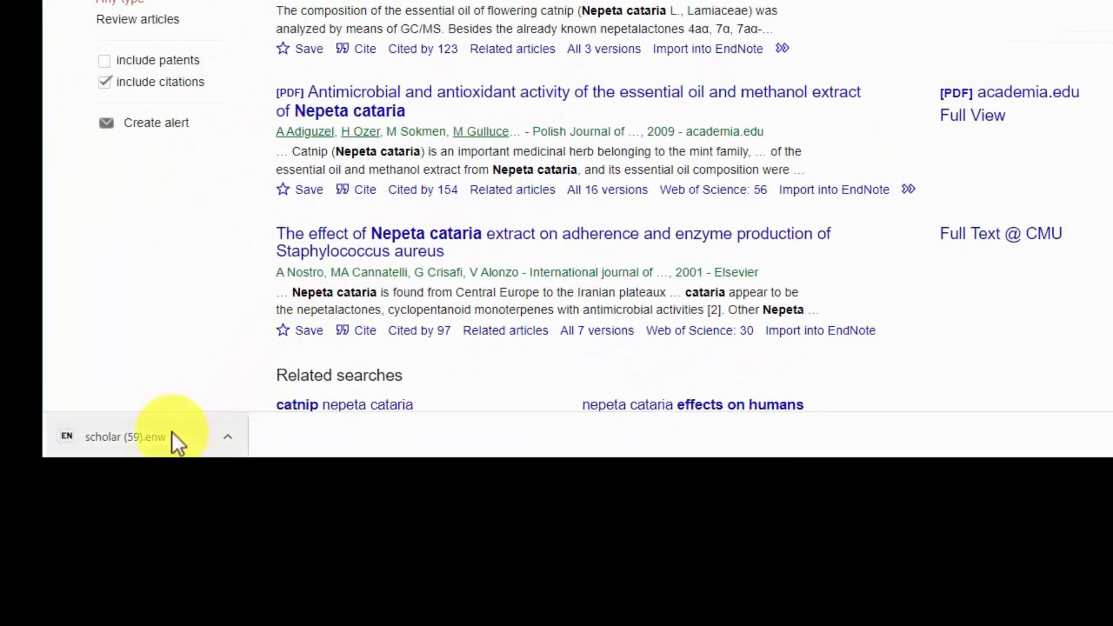
left_click(227, 439)
left_click(266, 328)
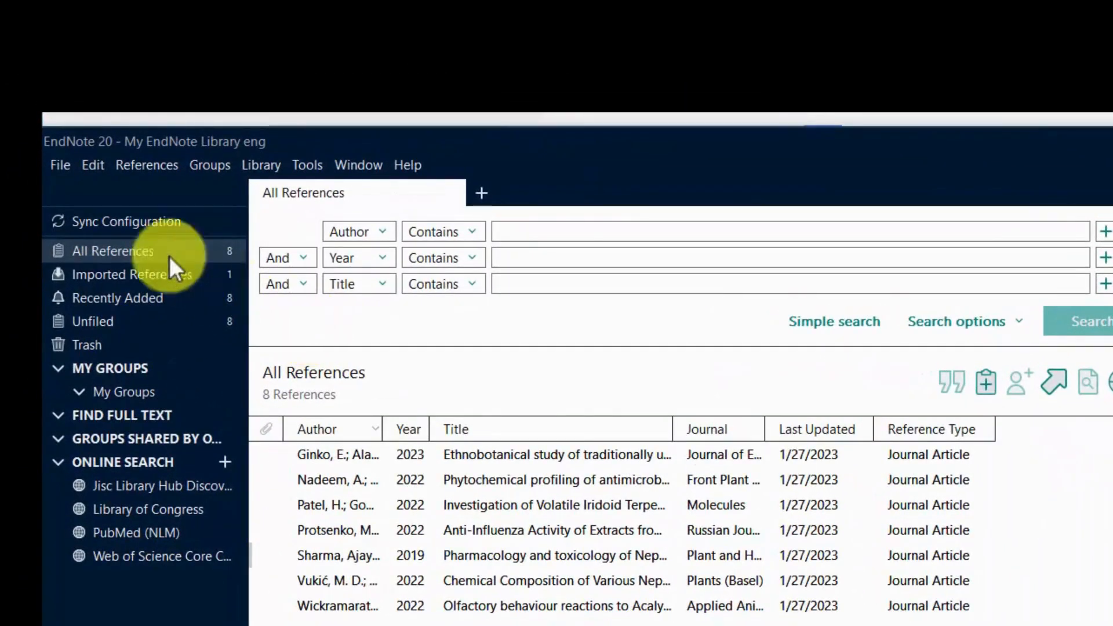
- Switch to EndNote, open the recent library My EndNote Library eng and start a new blank reference in it
left_click(58, 171)
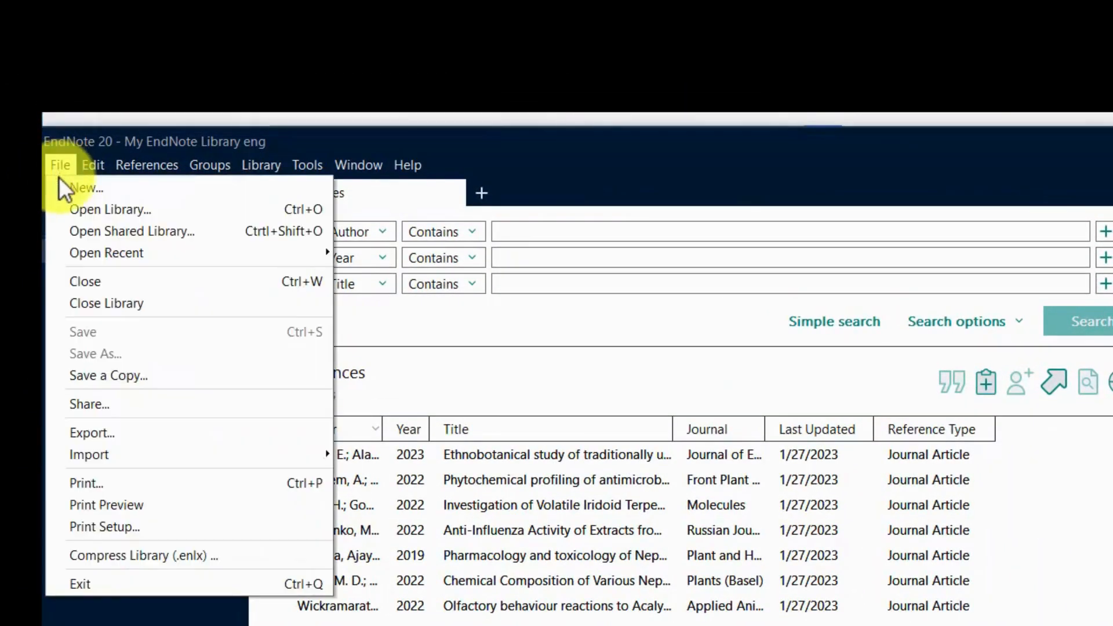
mouse_move(145, 256)
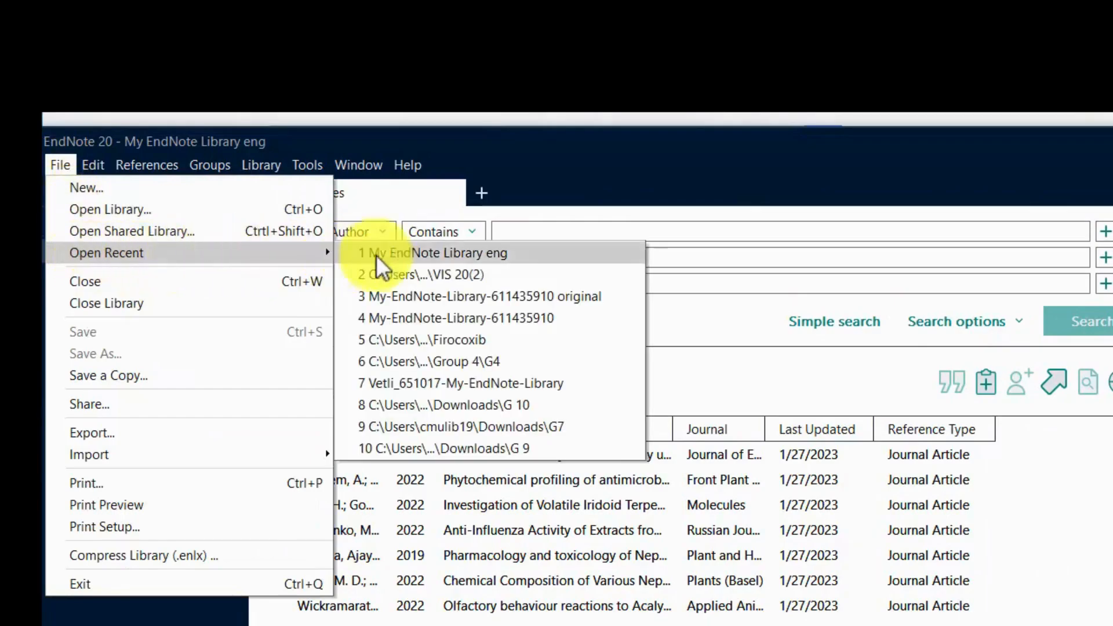
left_click(400, 253)
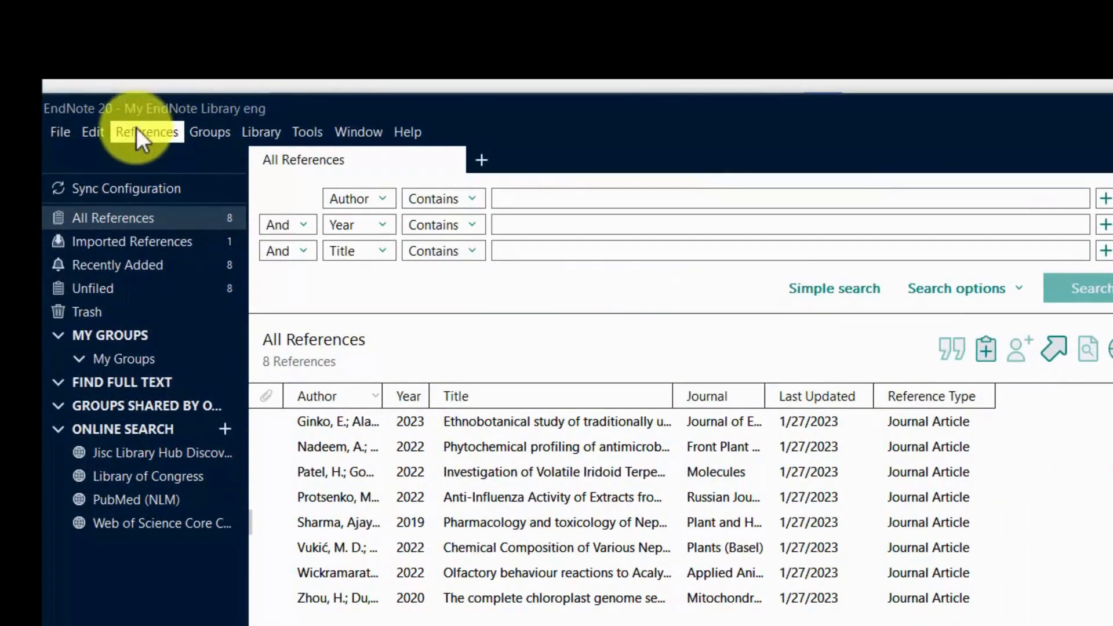
left_click(145, 130)
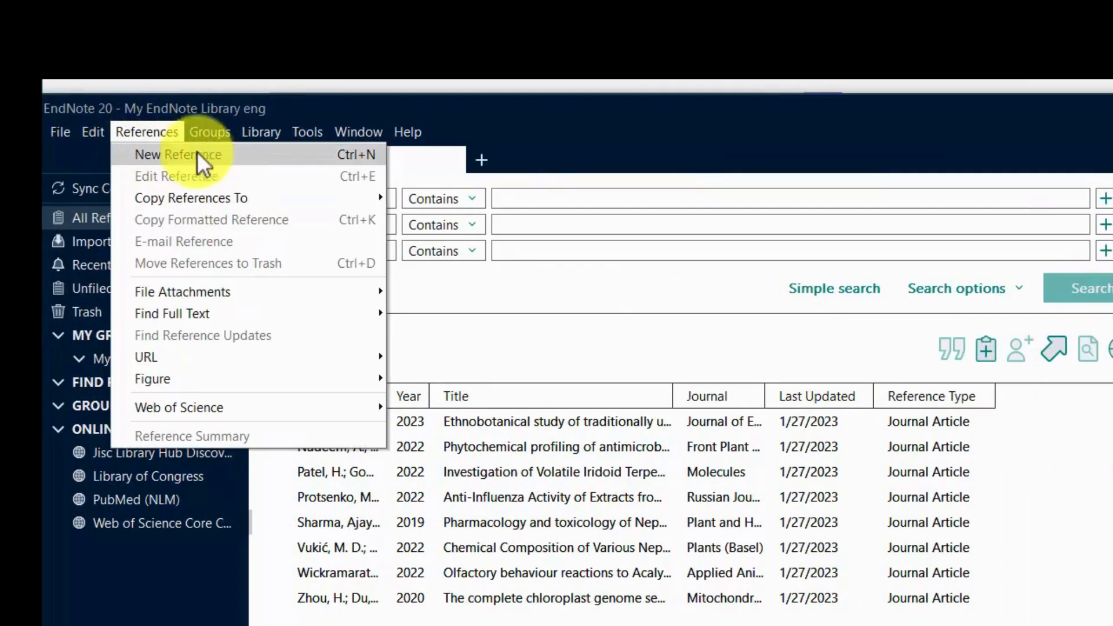
left_click(218, 152)
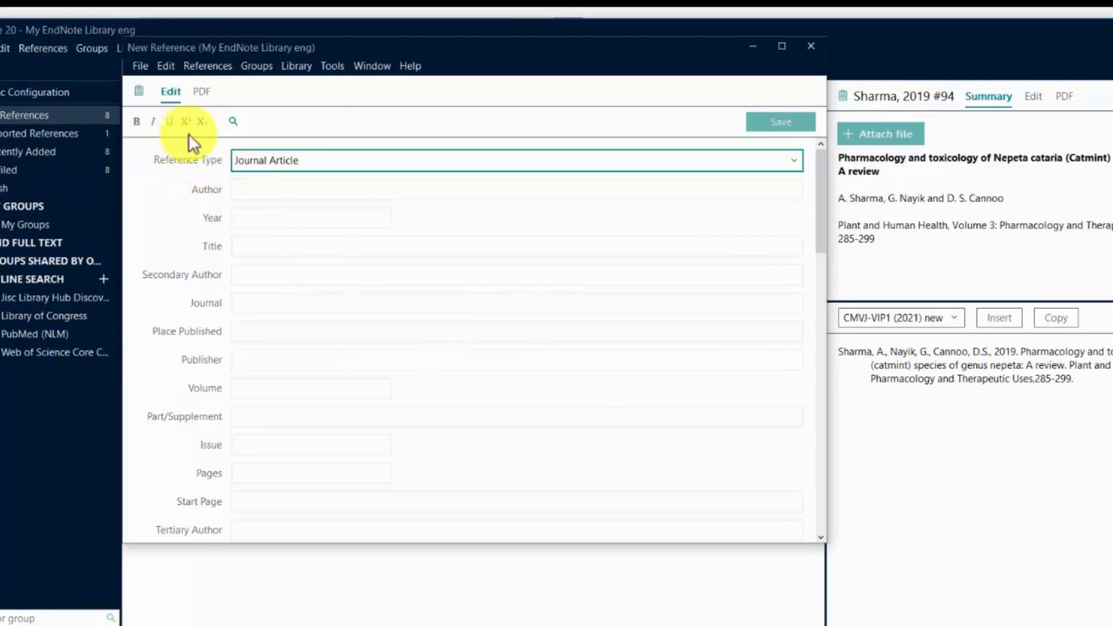
- Set the new reference's type to Book and enter the author's name and the year 2008
left_click(259, 162)
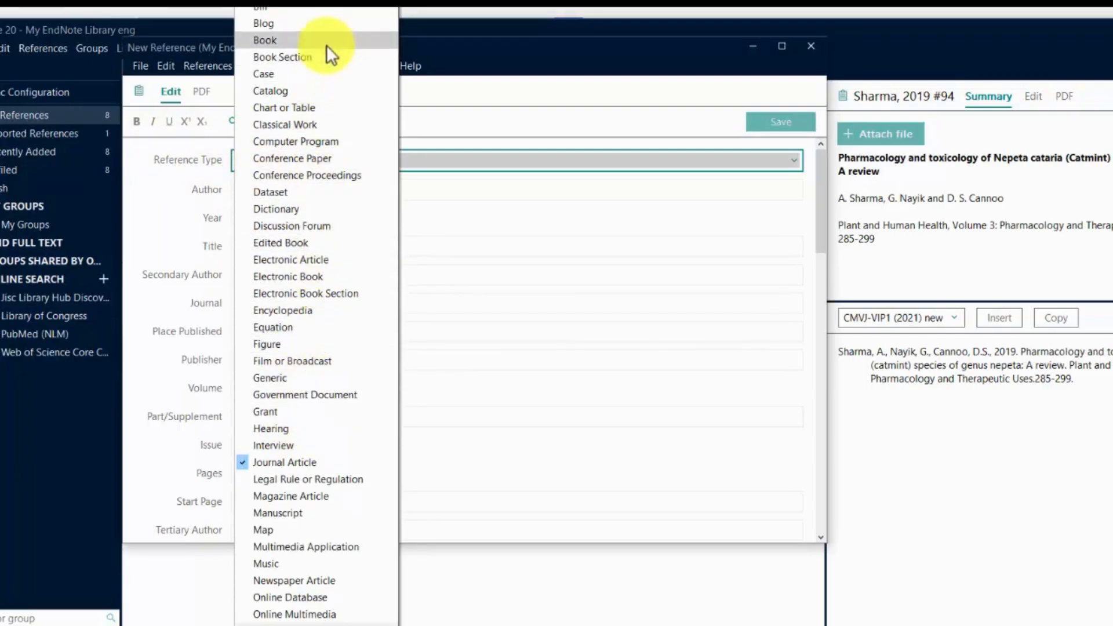
left_click(295, 40)
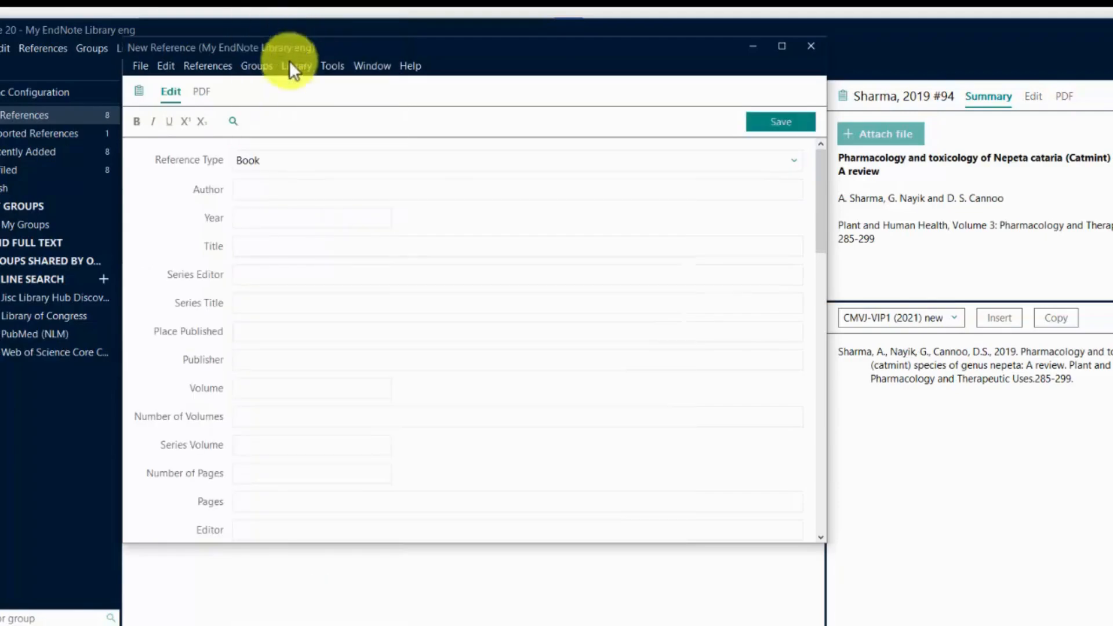
left_click(261, 190)
type("Paterson, Sue")
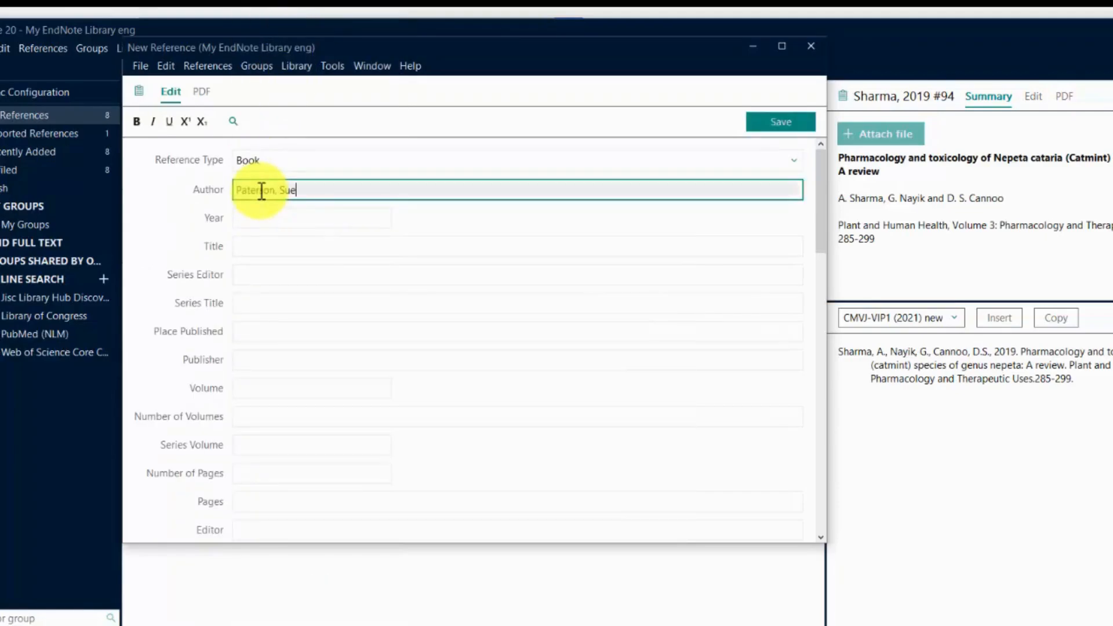
left_click(262, 216)
type("2008")
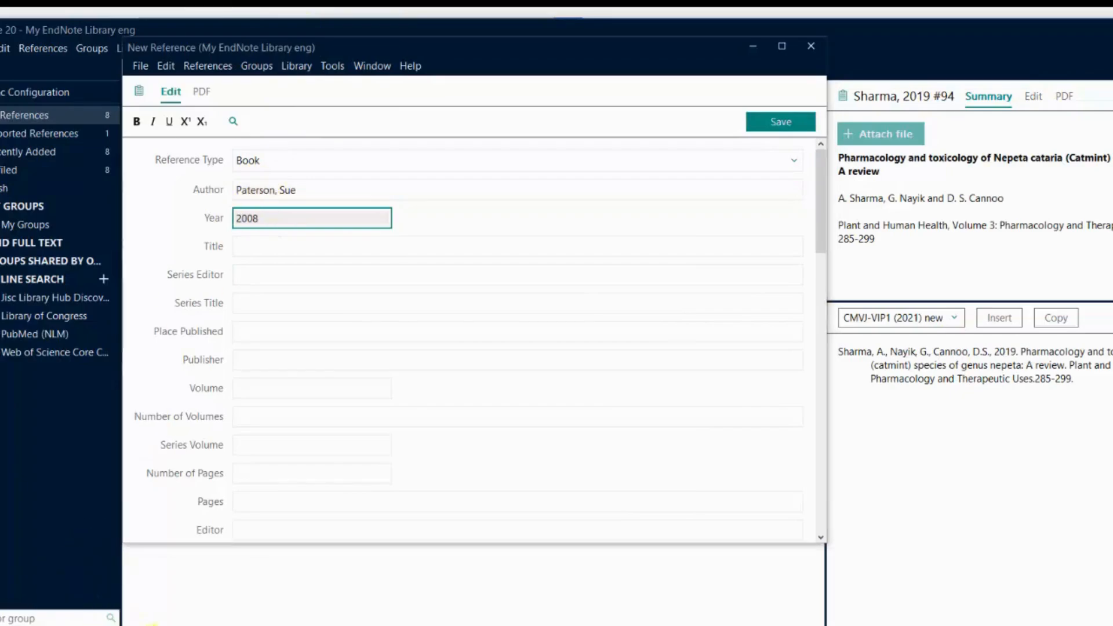
- Copy the title "Manual of skin diseases of the dog and cat" from the Notepad notes into the reference's Title
left_click(152, 625)
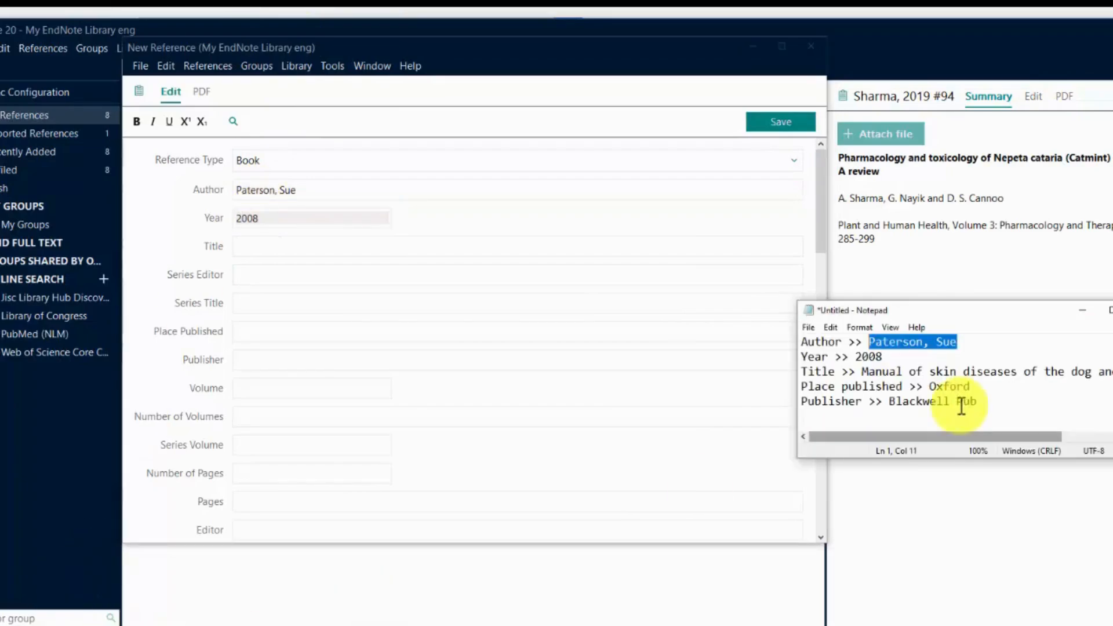
left_click_drag(863, 372, 1110, 372)
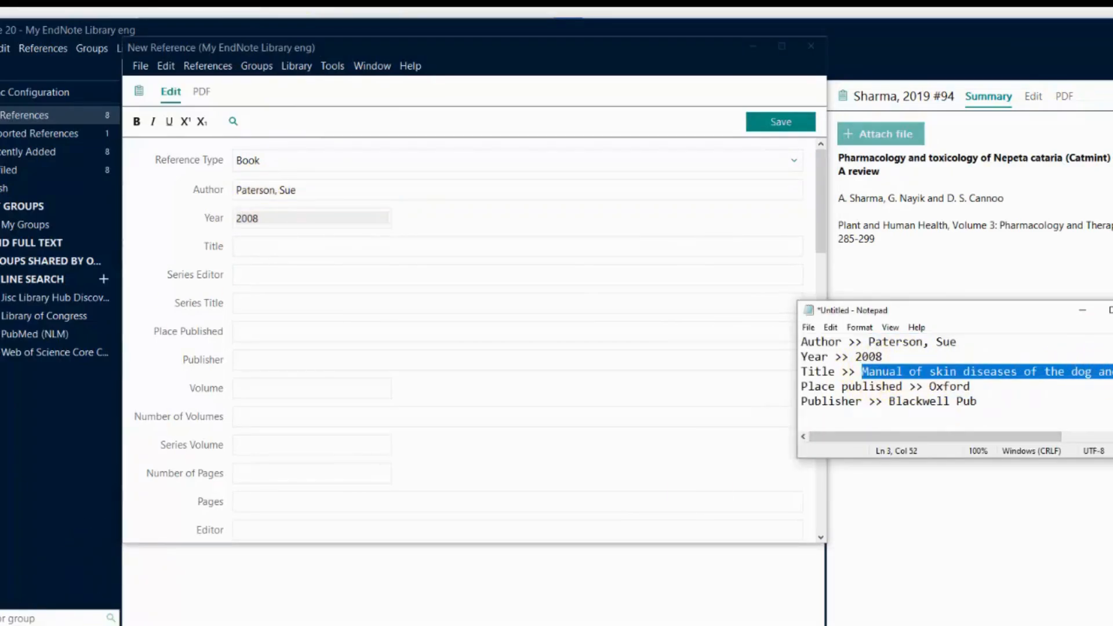
key("ctrl+c")
left_click(293, 249)
key("ctrl+v")
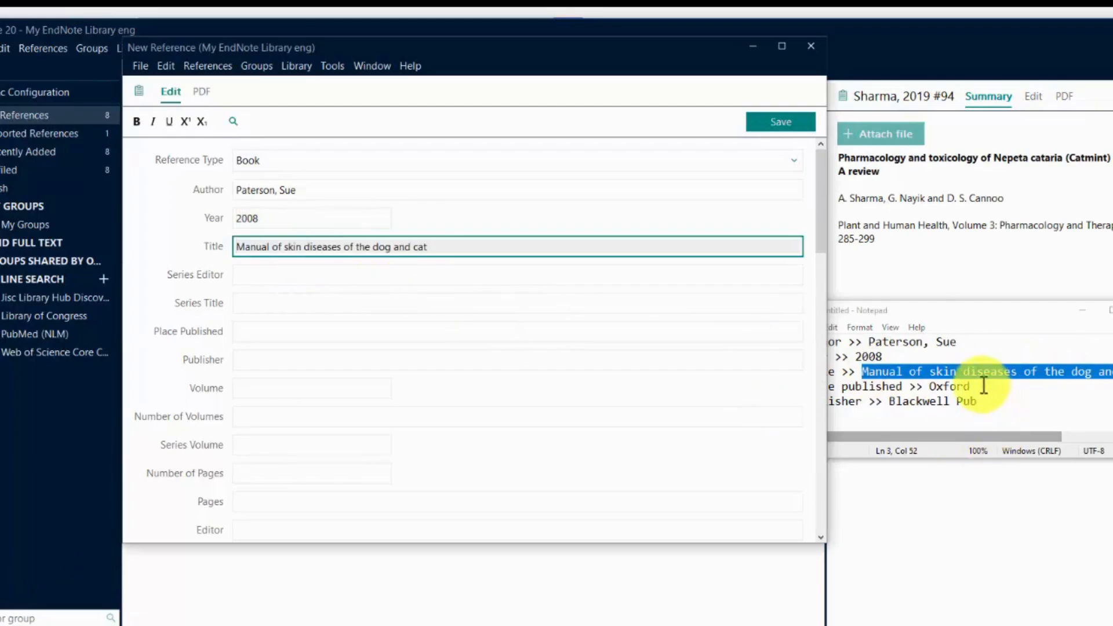
- Copy Oxford as place published and Blackwell Pub as publisher from the notes into the book reference, and save and close it
left_click_drag(980, 386, 890, 403)
key("ctrl+c")
left_click(287, 331)
key("ctrl+v")
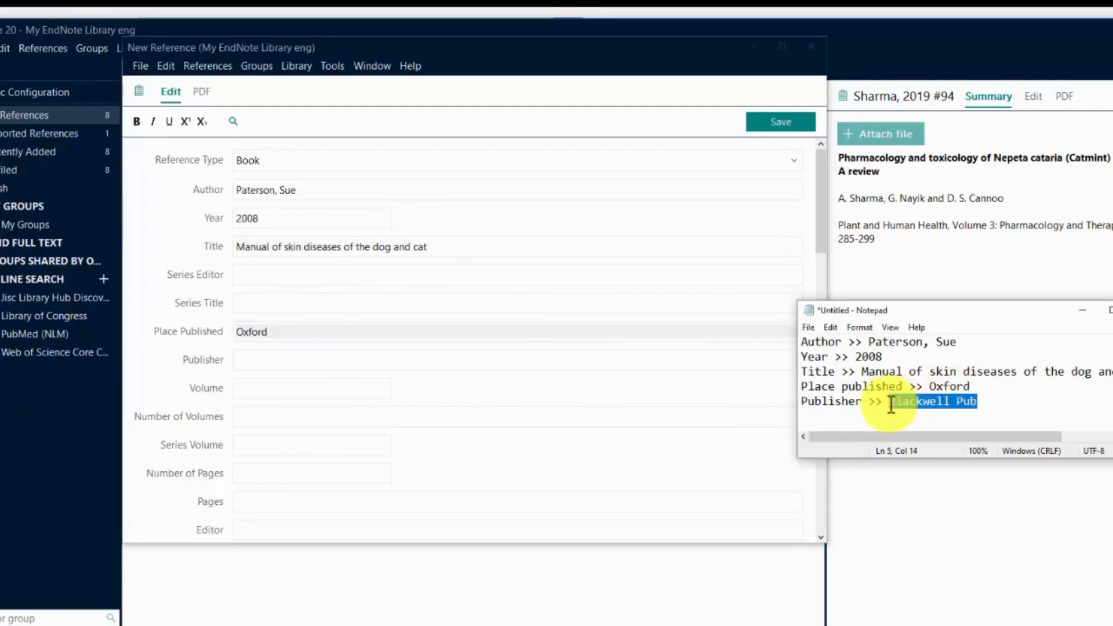
key("ctrl+c")
left_click(305, 360)
key("ctrl+v")
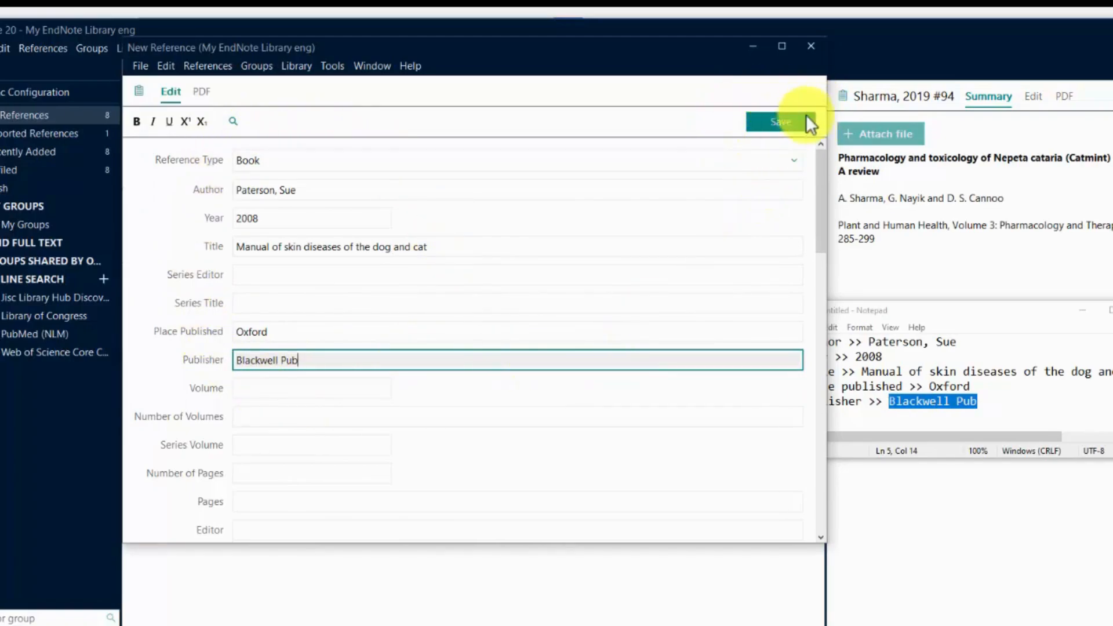
left_click(773, 122)
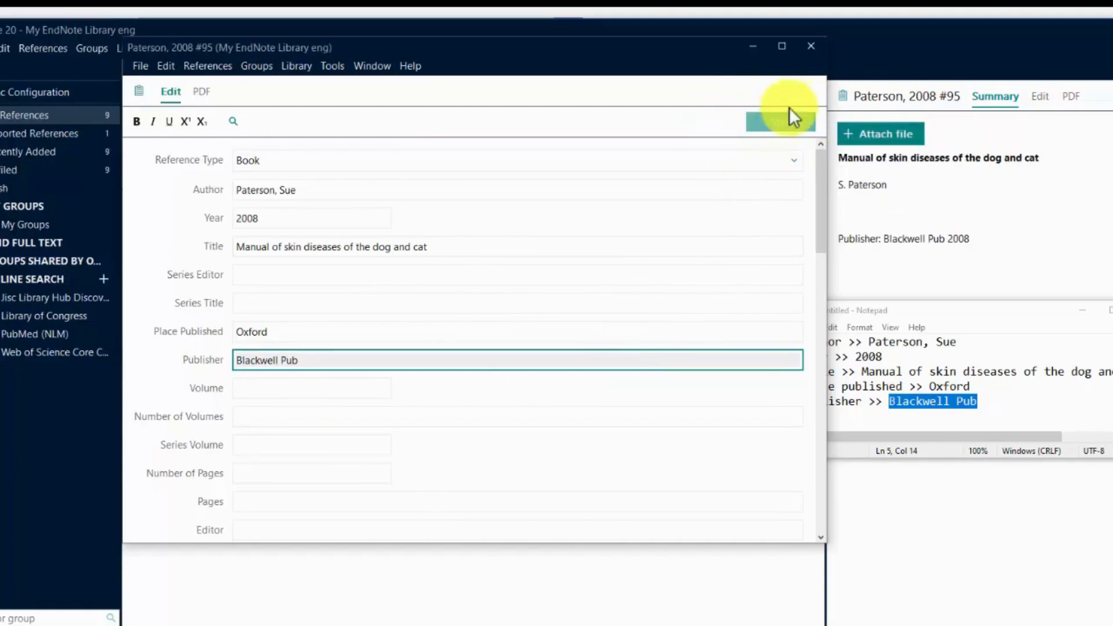
left_click(811, 46)
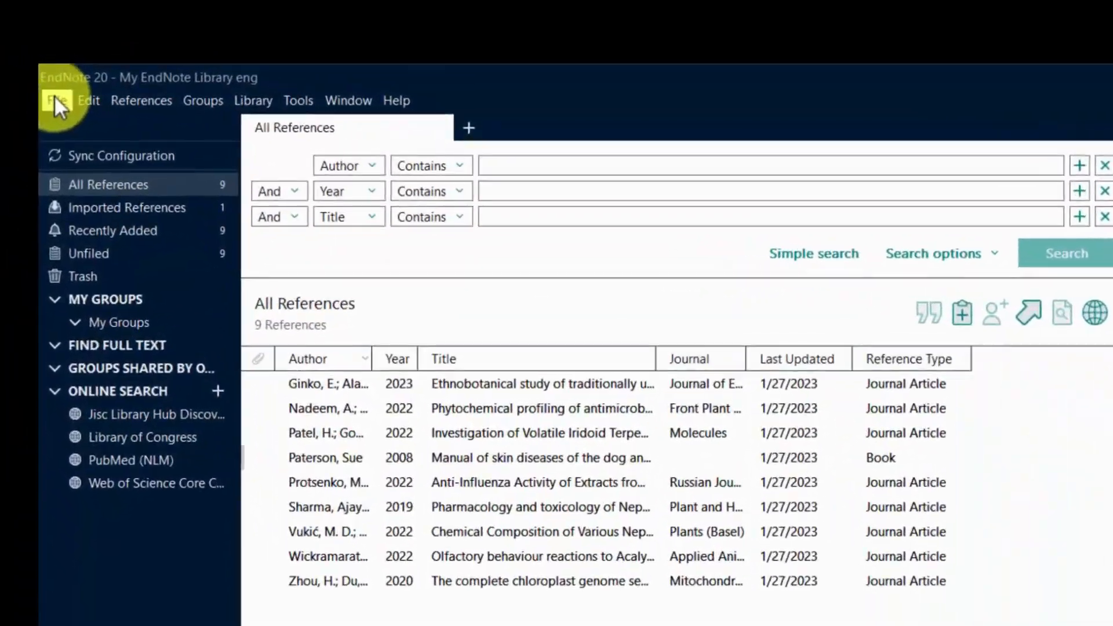
- Open the recent library My EndNote Library eng
left_click(12, 73)
mouse_move(284, 190)
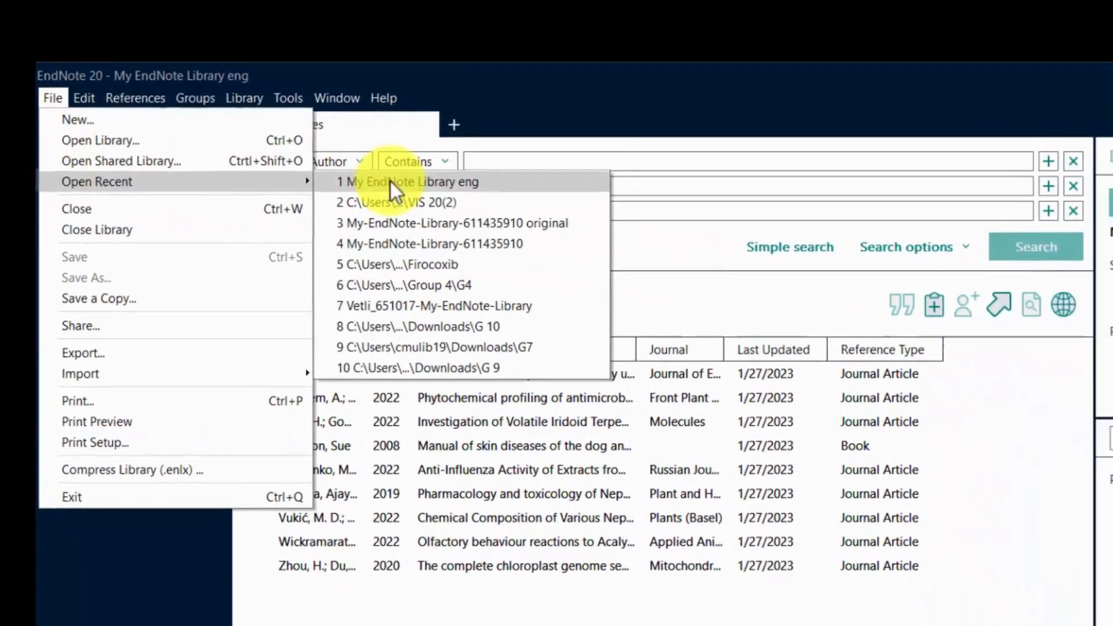
left_click(391, 182)
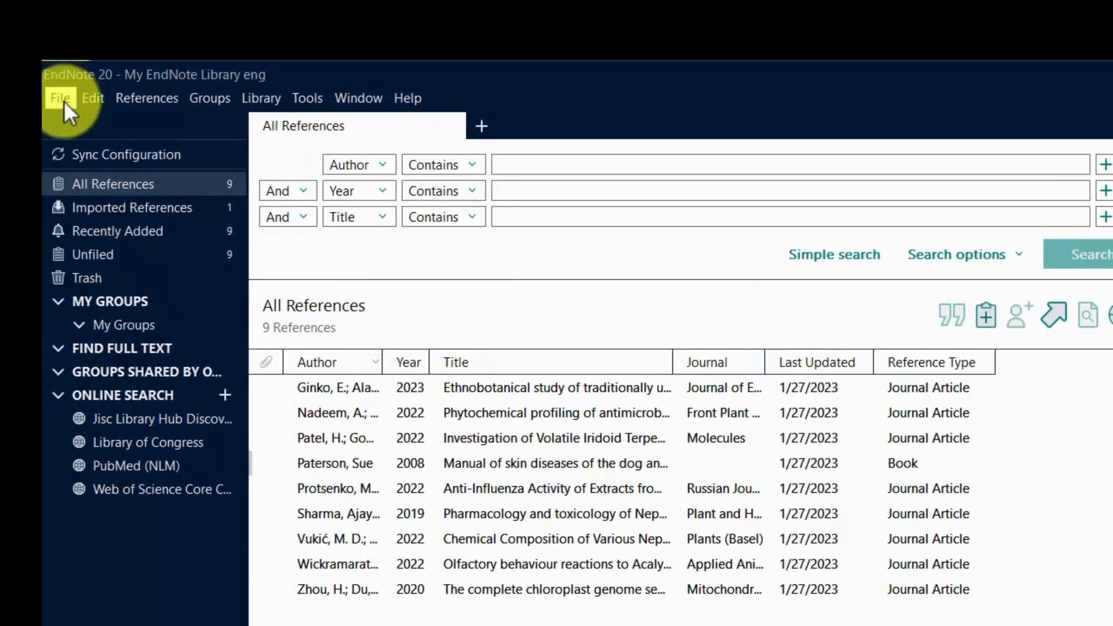
- Import the PDF "A comparison of cytological quality between fine-needle aspiration..." from the Desktop folder Article request, using the PDF import option
left_click(61, 99)
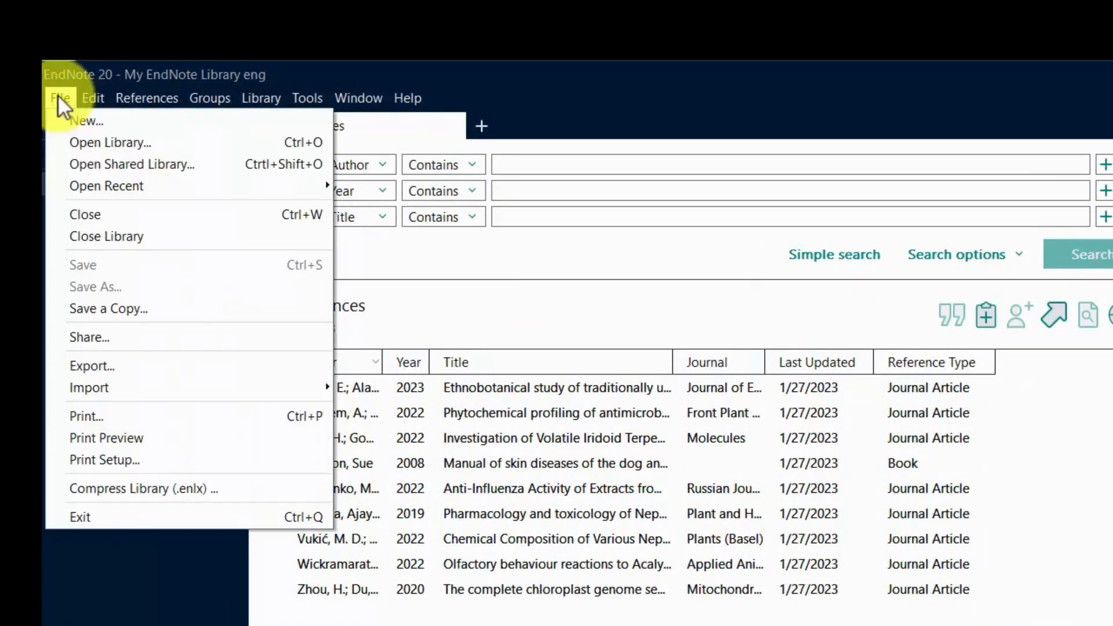
mouse_move(121, 394)
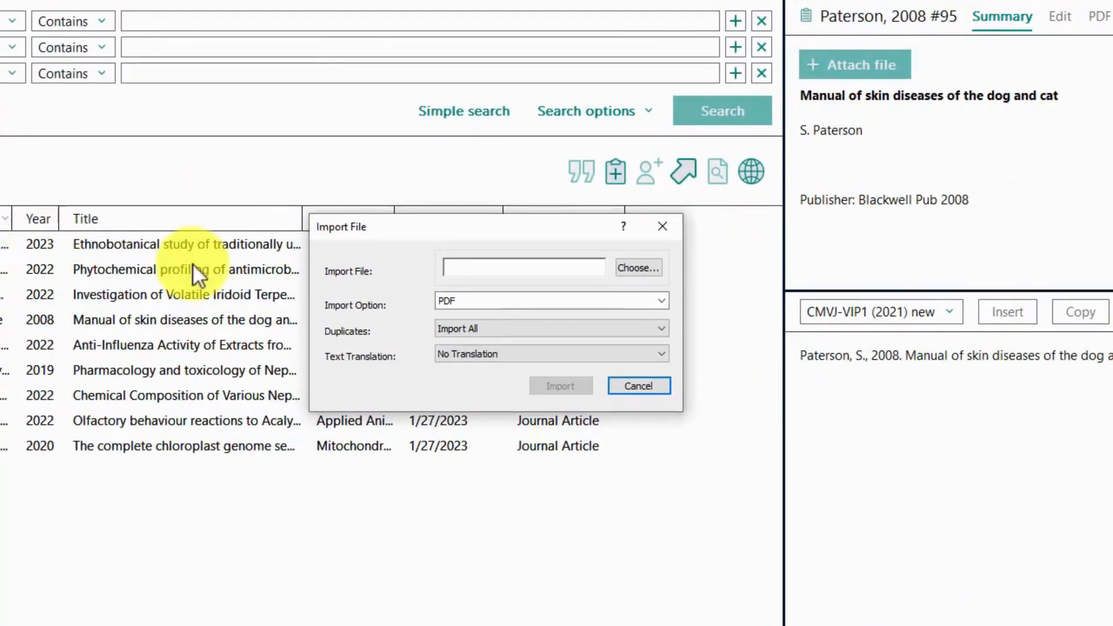
left_click(642, 266)
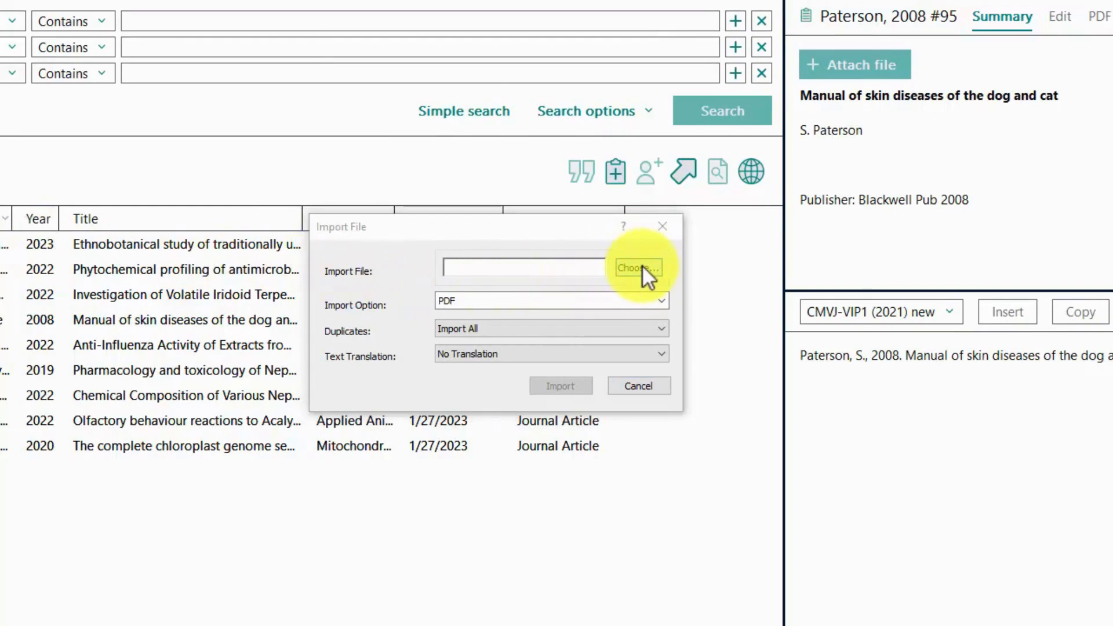
left_click_drag(614, 259, 474, 150)
left_click(251, 283)
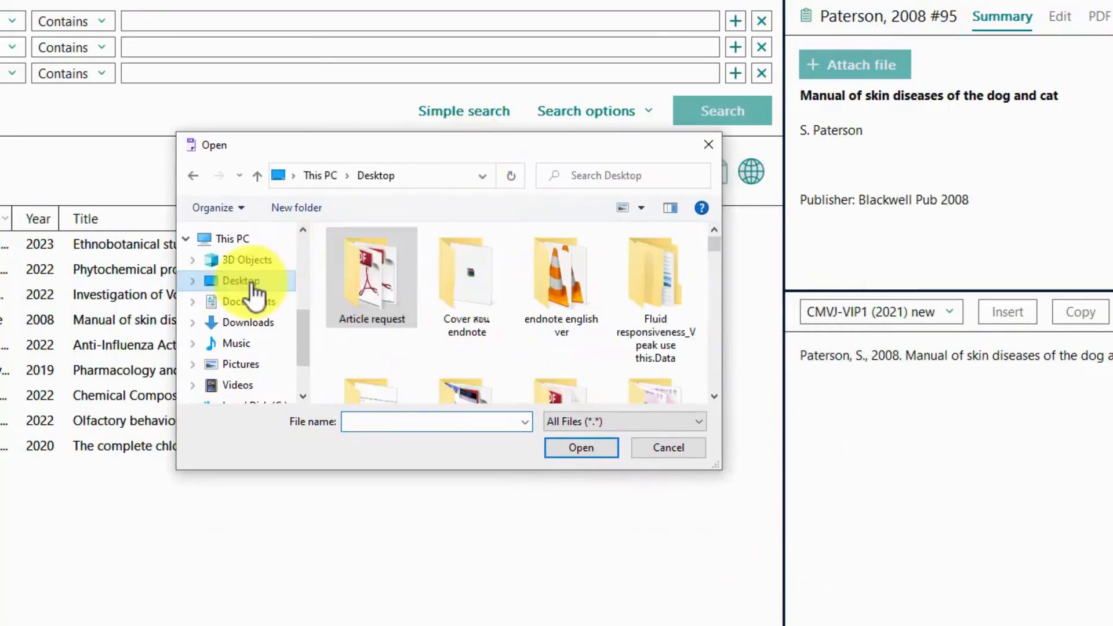
double_click(361, 280)
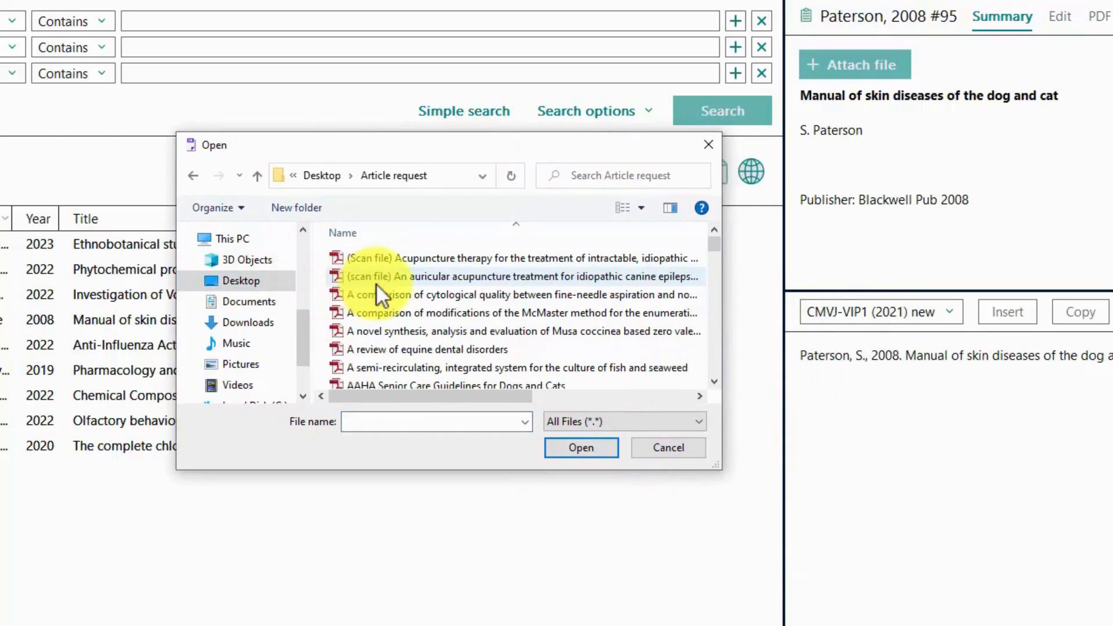
scroll(440, 297, "down", 2)
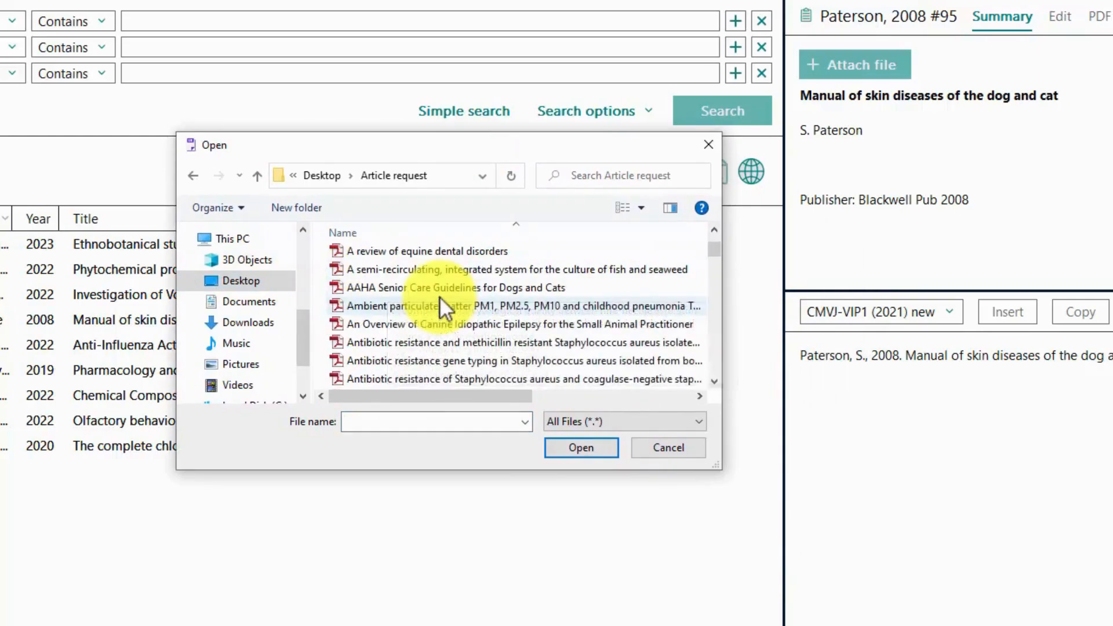
scroll(440, 297, "up", 2)
left_click(439, 297)
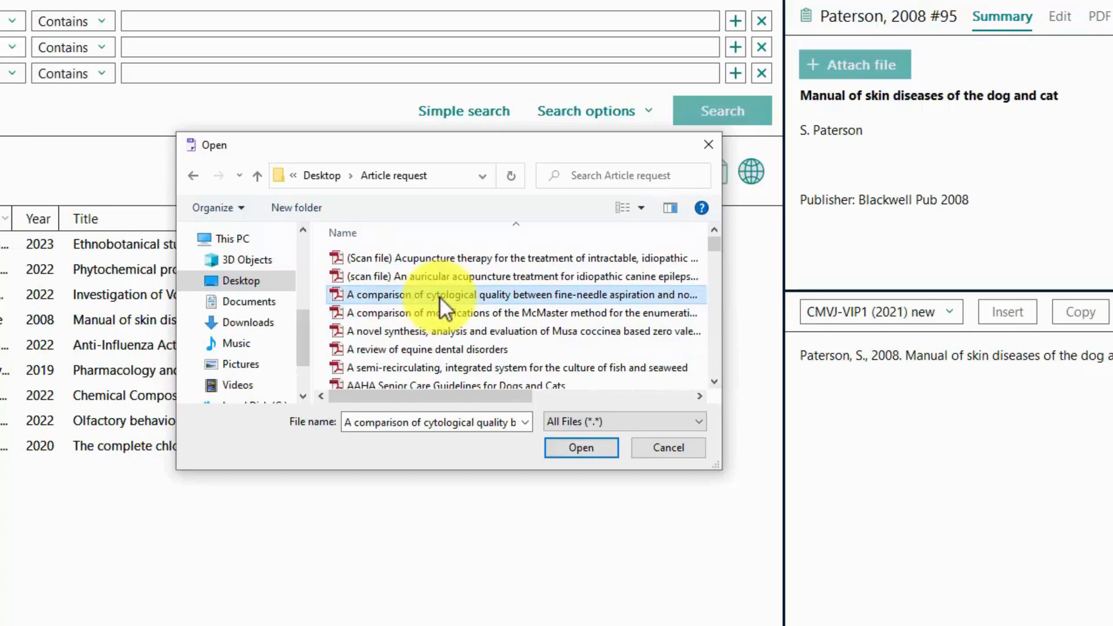
left_click(575, 448)
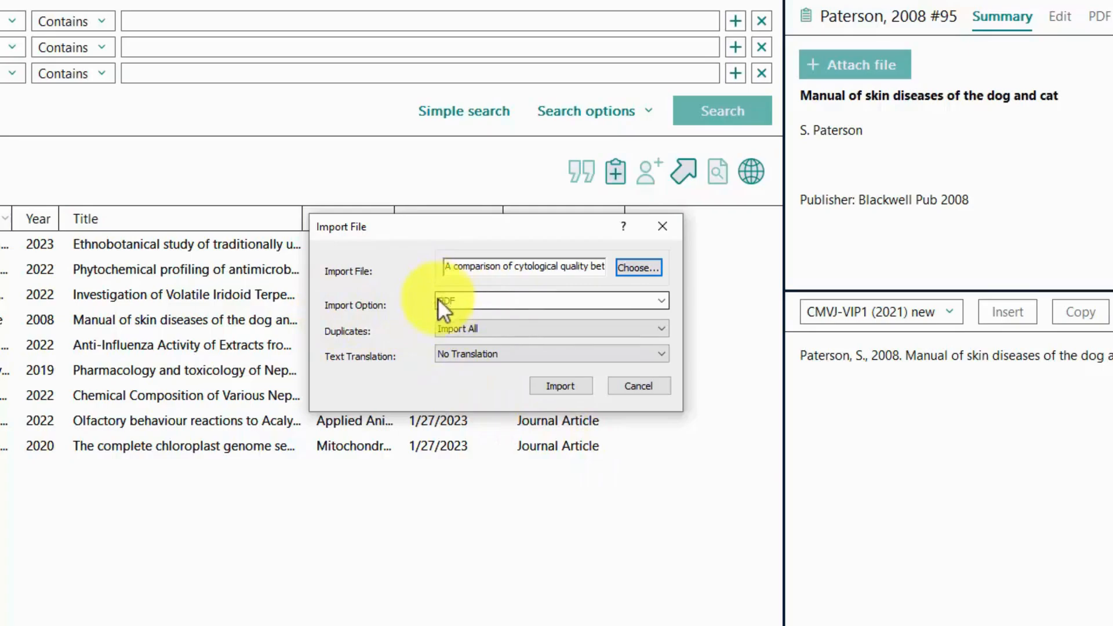
left_click(558, 384)
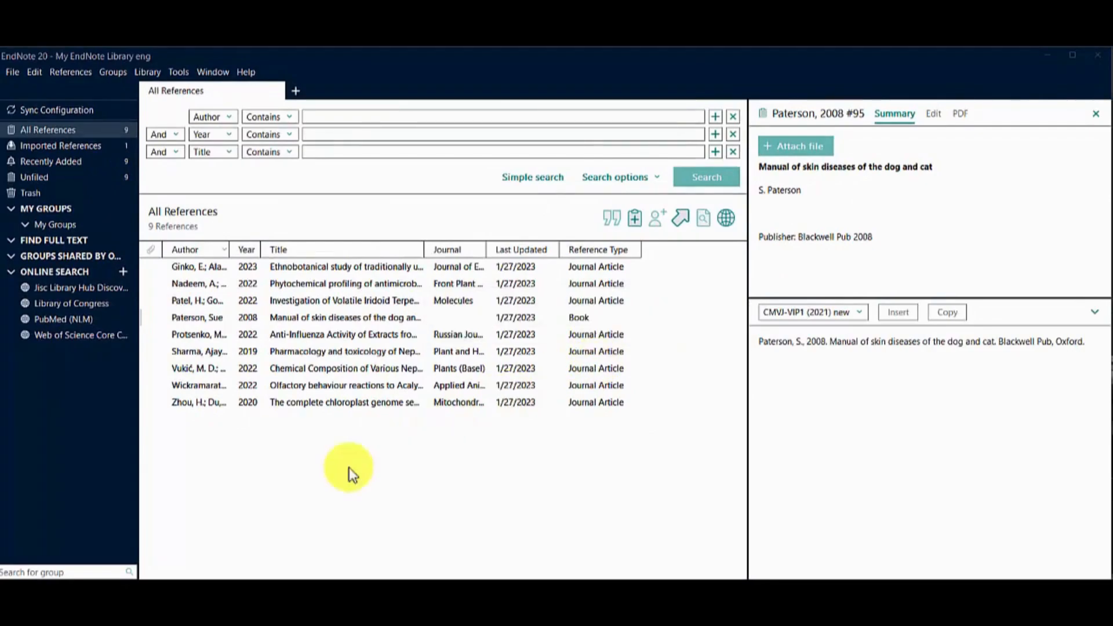
mouse_move(189, 577)
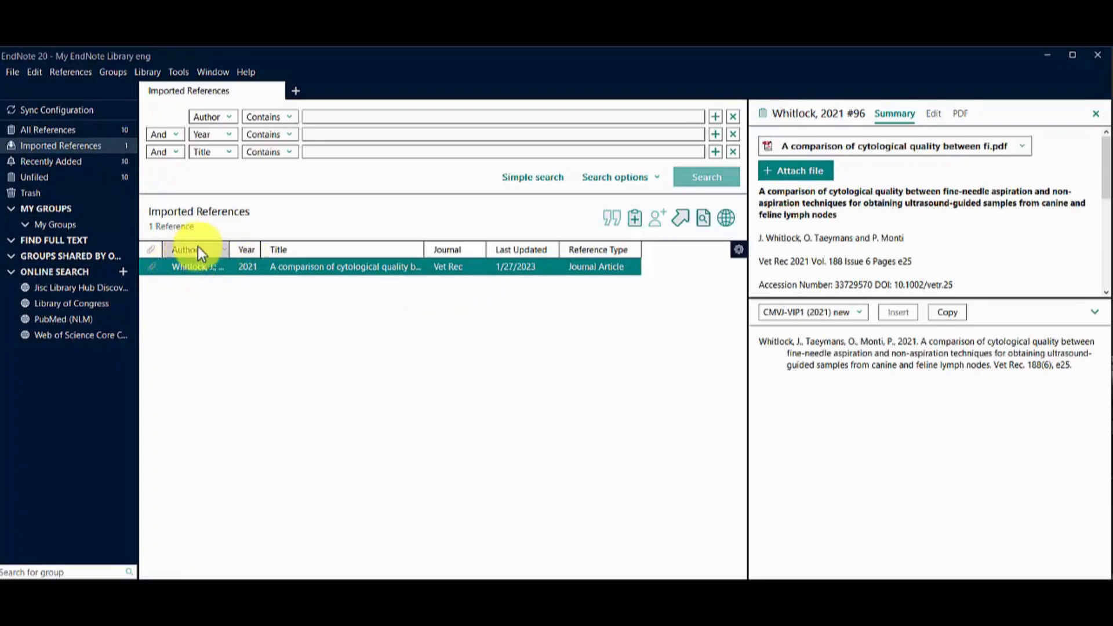
- Examine the imported reference's fields and summary, and view its attached PDF in a widened preview
left_click(938, 111)
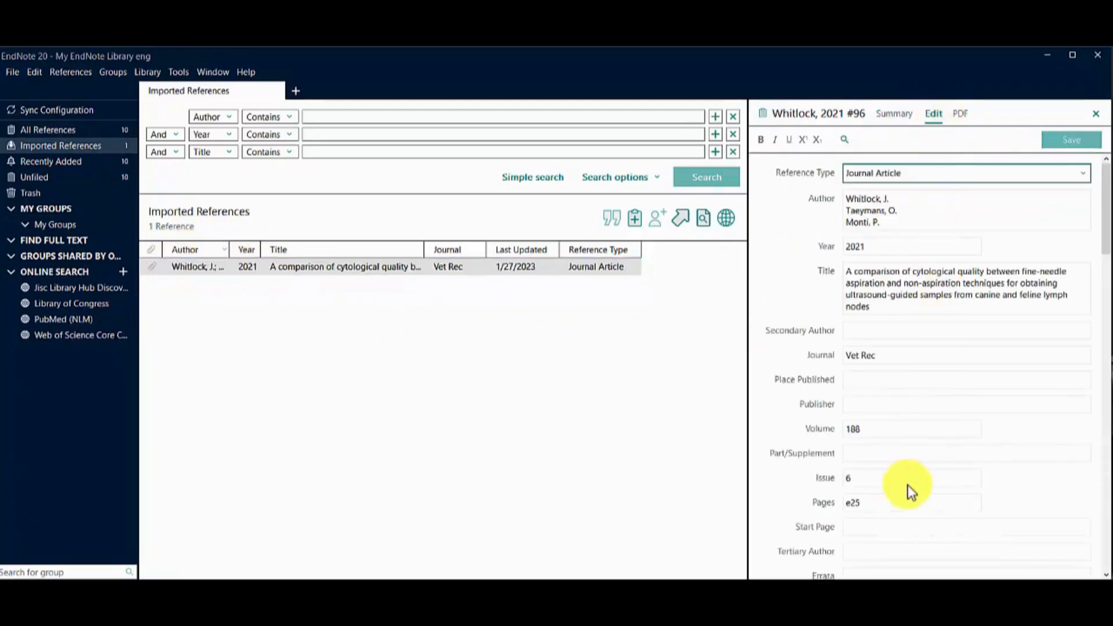
left_click(902, 116)
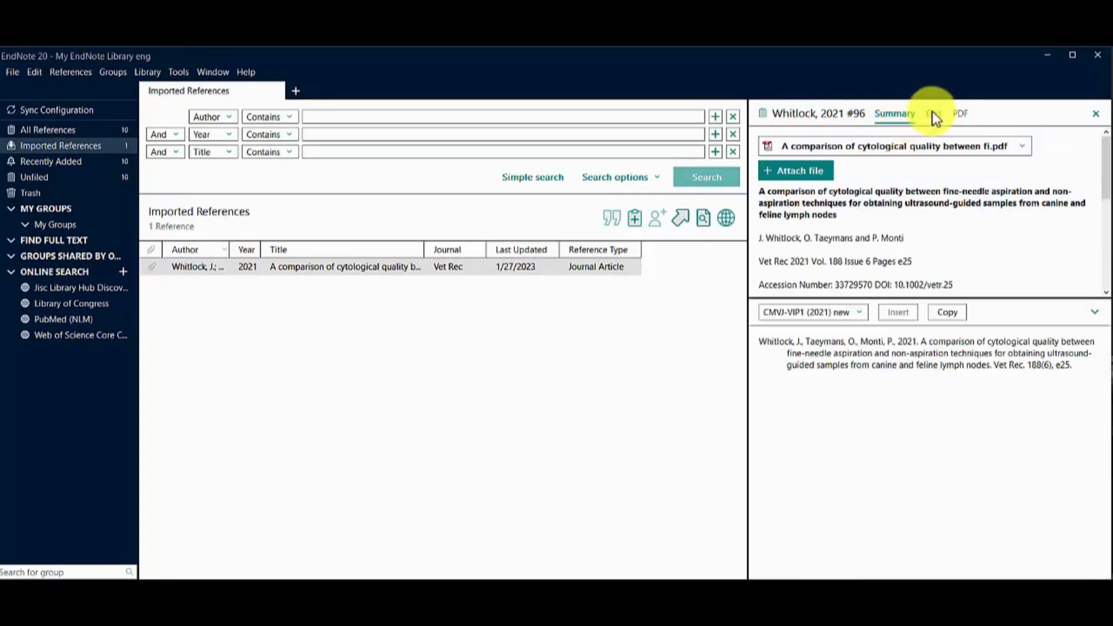
left_click(954, 113)
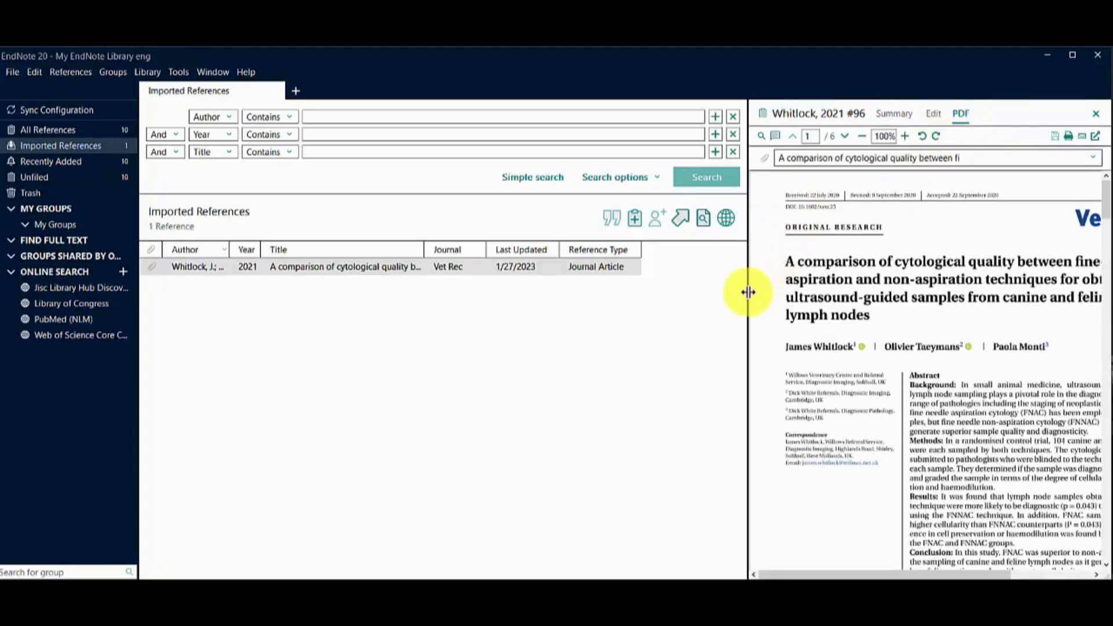
left_click_drag(748, 293, 646, 302)
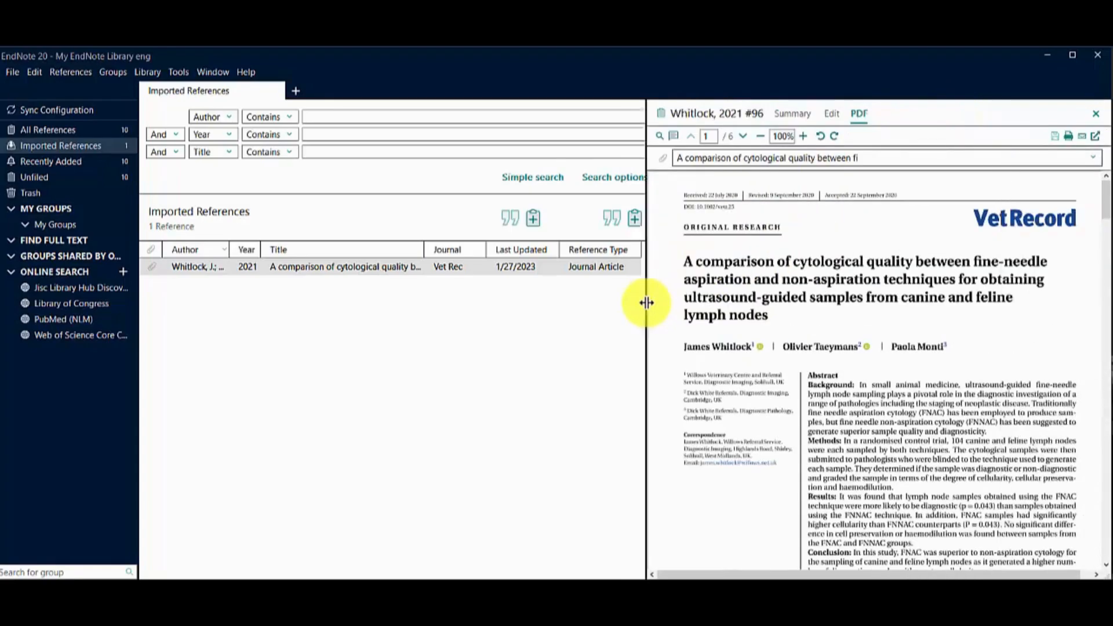